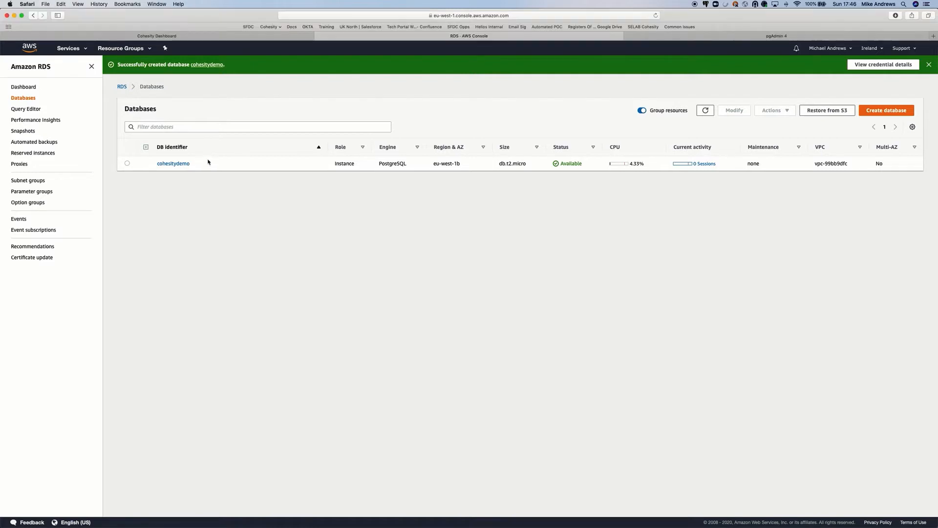
Step: Check the Cohesity Demo table in pgAdmin and review the registered sources in Cohesity, down to the AWS source
{"action": "left_click", "coordinate": [684, 36]}
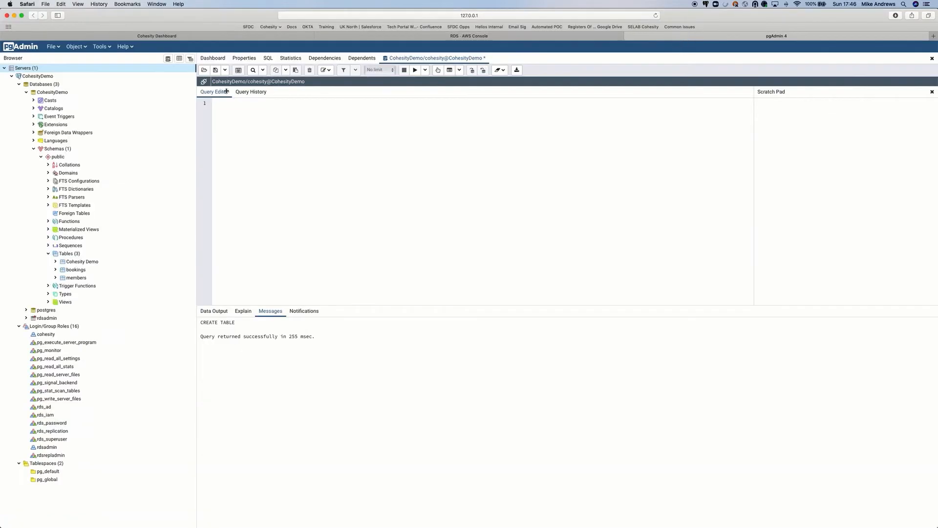
{"action": "left_click", "coordinate": [76, 262]}
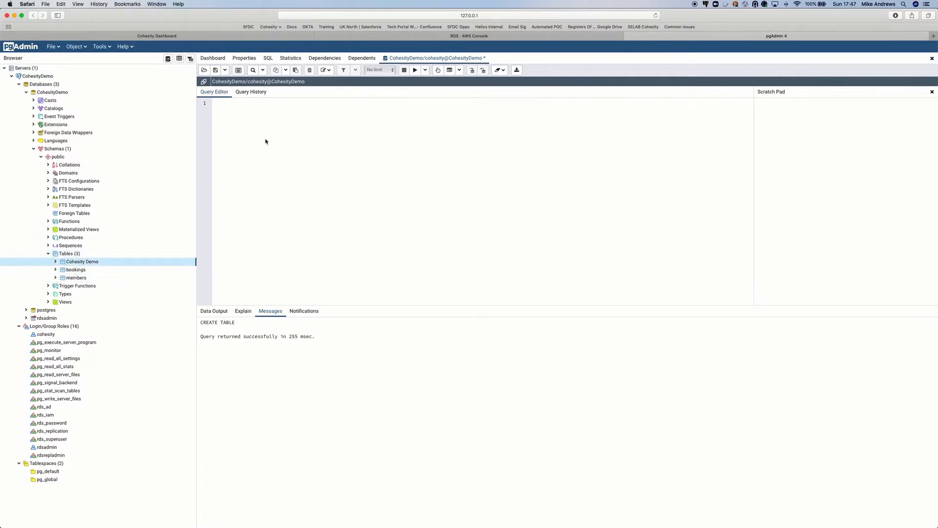
{"action": "left_click", "coordinate": [288, 36]}
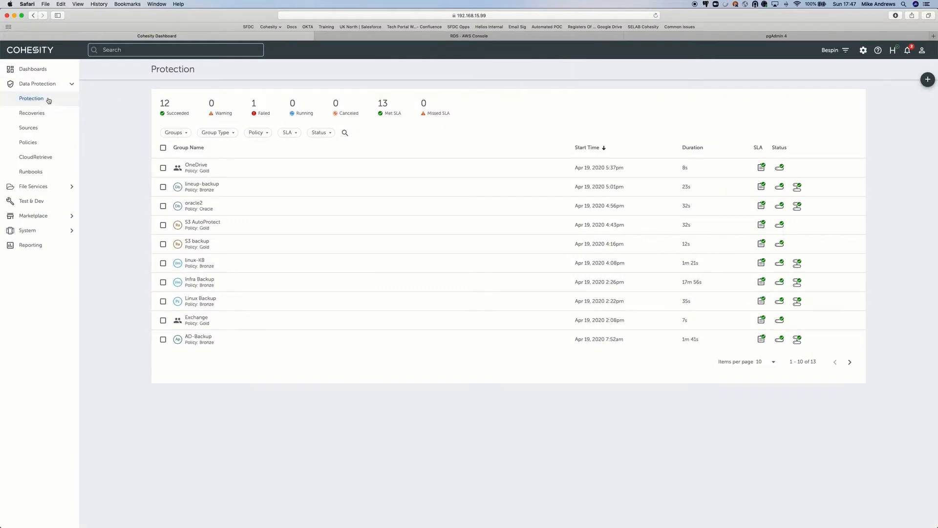
{"action": "left_click", "coordinate": [50, 128]}
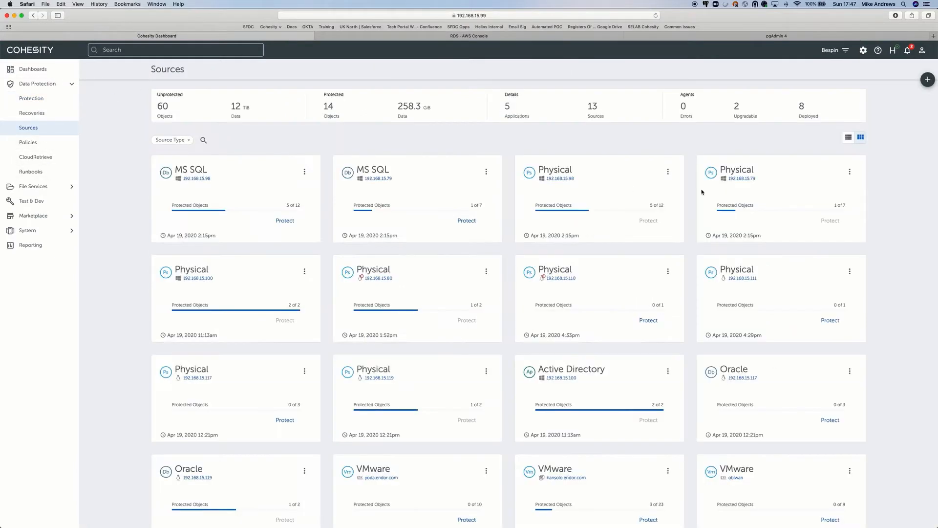
{"action": "scroll", "coordinate": [700, 193], "scroll_direction": "down", "scroll_amount": 5}
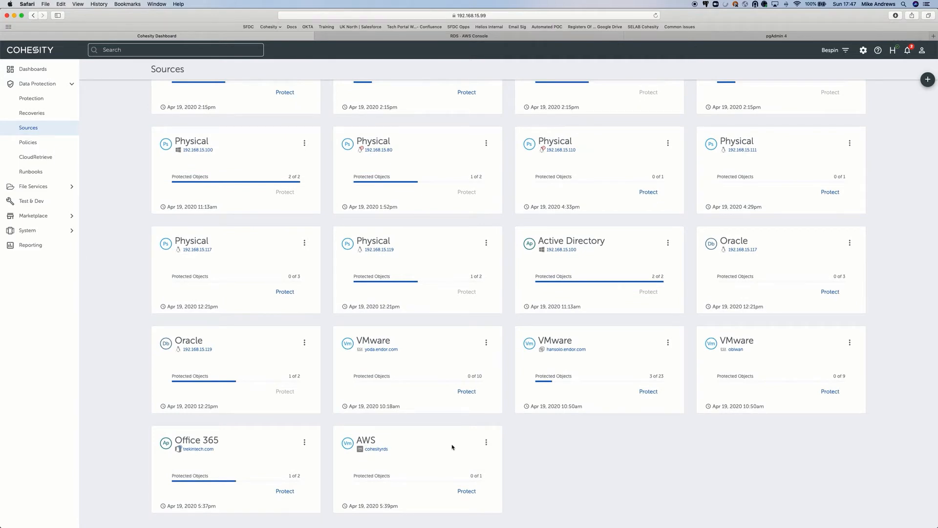
Step: Create an Amazon RDS protection group named Cohesity_RDS_Demo with cohesityrds as its source
{"action": "left_click", "coordinate": [53, 101]}
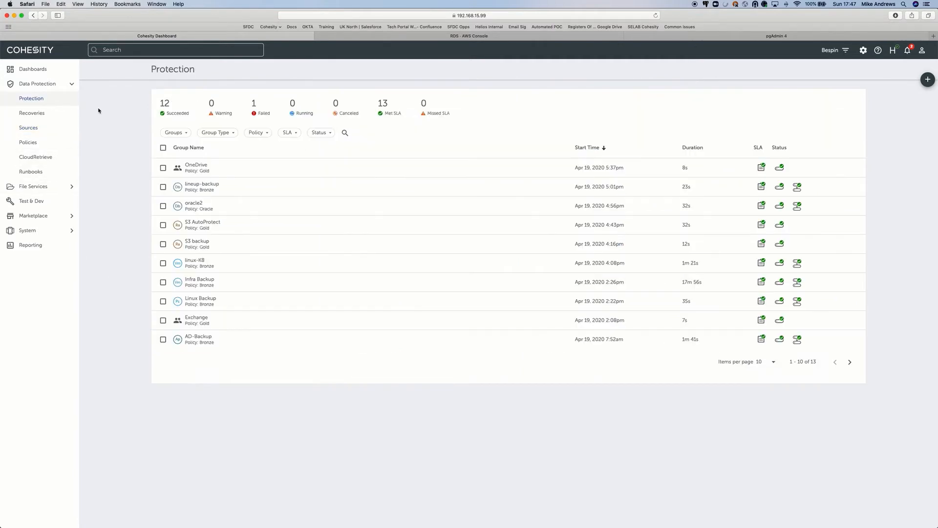
{"action": "left_click", "coordinate": [924, 83]}
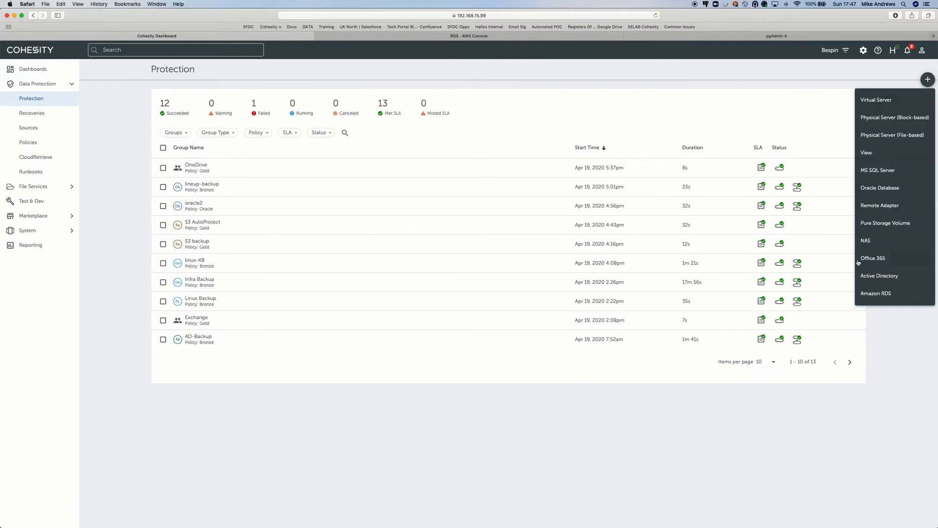
{"action": "left_click", "coordinate": [871, 292]}
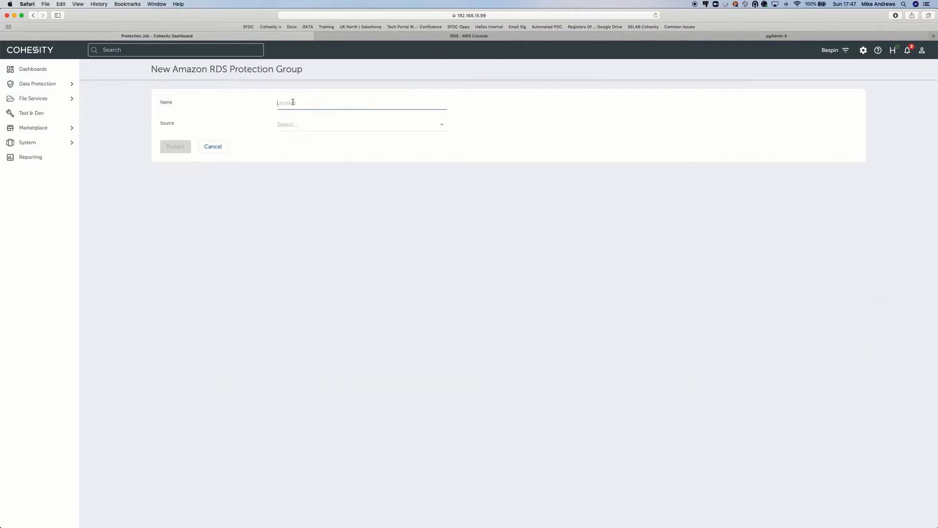
{"action": "type", "text": "Cohesity_RDS_Demo"}
{"action": "left_click", "coordinate": [315, 125]}
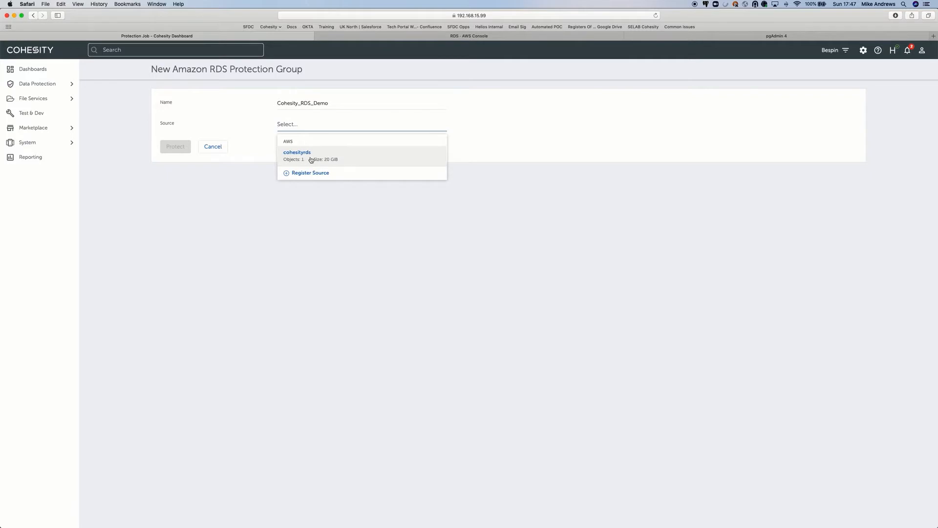
{"action": "left_click", "coordinate": [309, 159]}
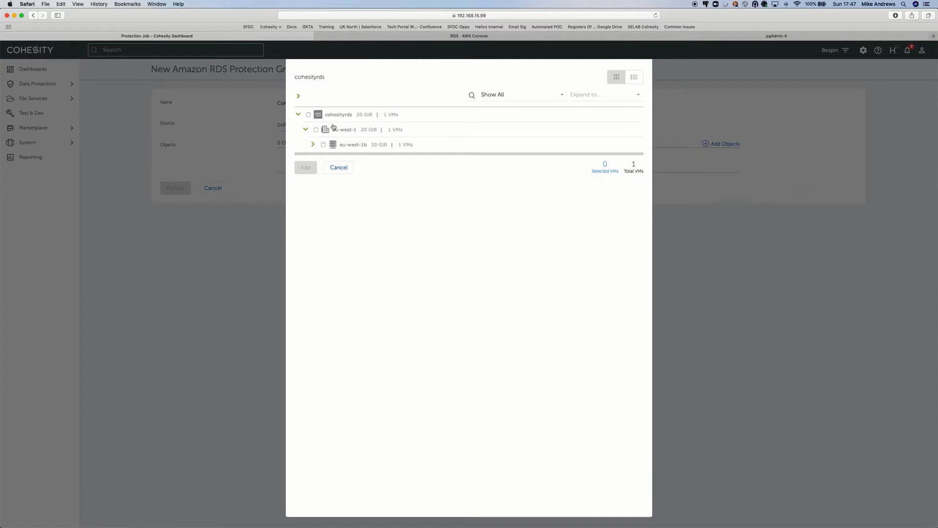
Step: Add the cohesitydemo database under eu-west-1b to the group and protect it with the Silver policy
{"action": "left_click", "coordinate": [313, 144]}
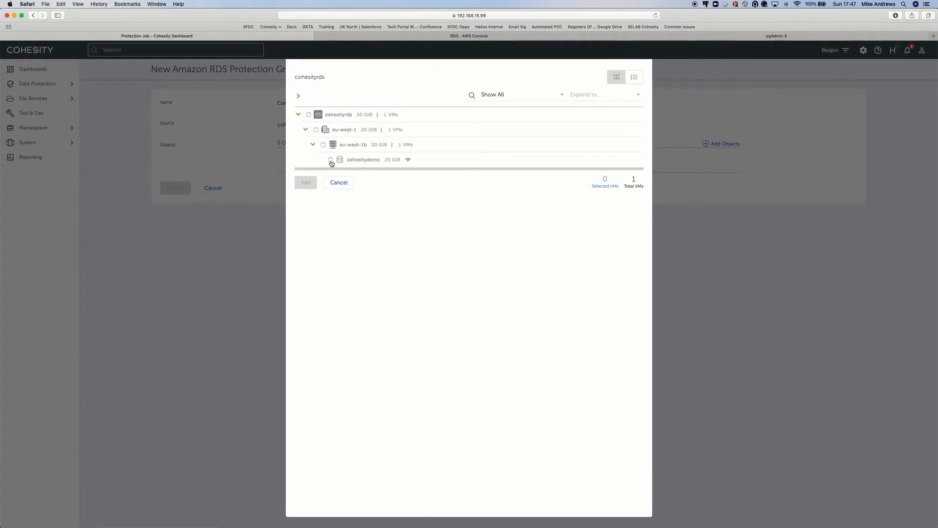
{"action": "left_click", "coordinate": [330, 160]}
{"action": "left_click", "coordinate": [306, 183]}
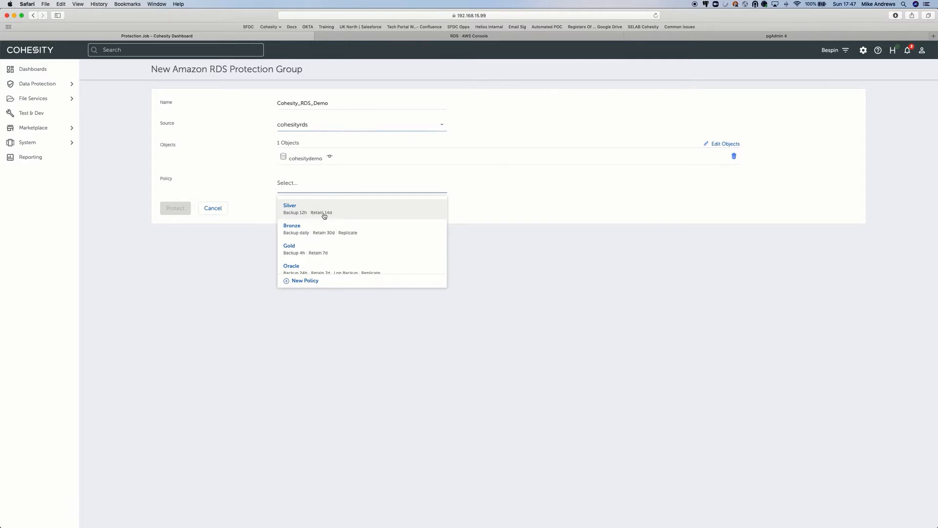
{"action": "left_click", "coordinate": [324, 216]}
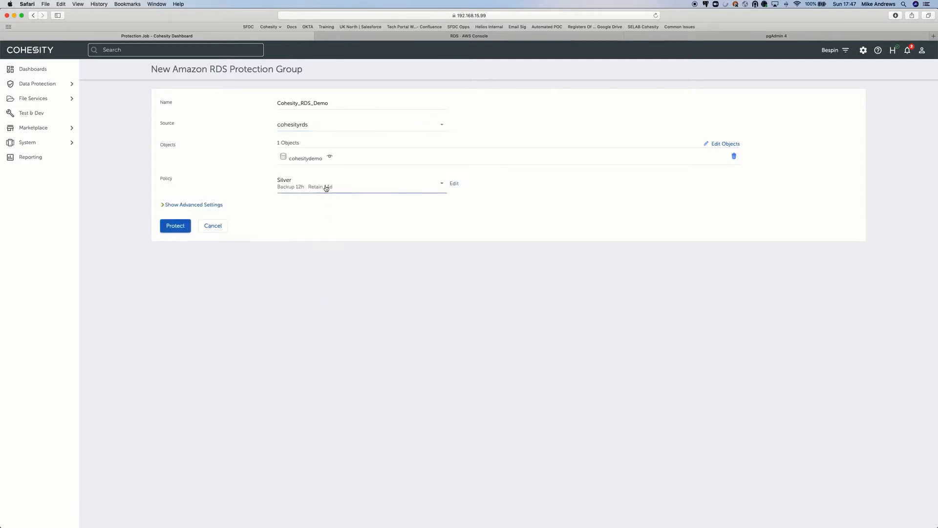
{"action": "left_click", "coordinate": [166, 227]}
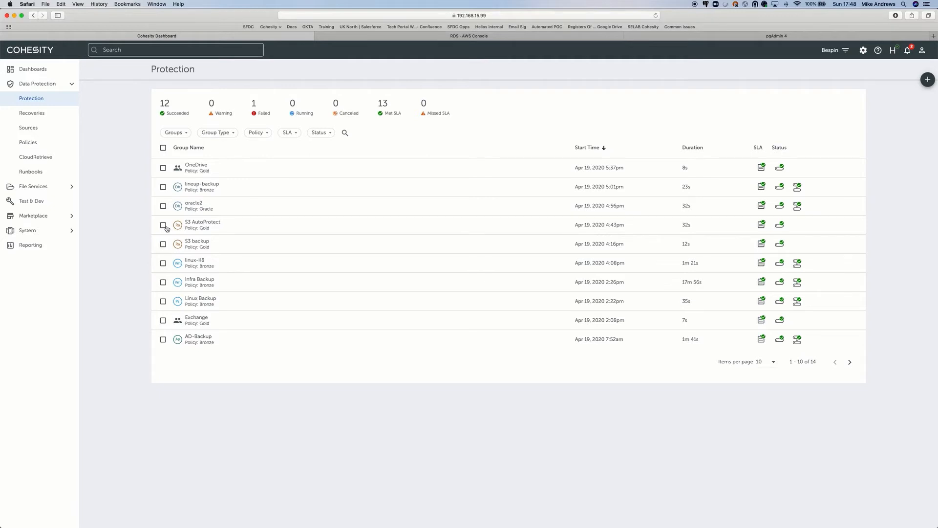
Step: Open the run details of the Cohesity_RDS_Demo protection group and inspect the cohesitydemo backup
{"action": "left_click", "coordinate": [854, 367]}
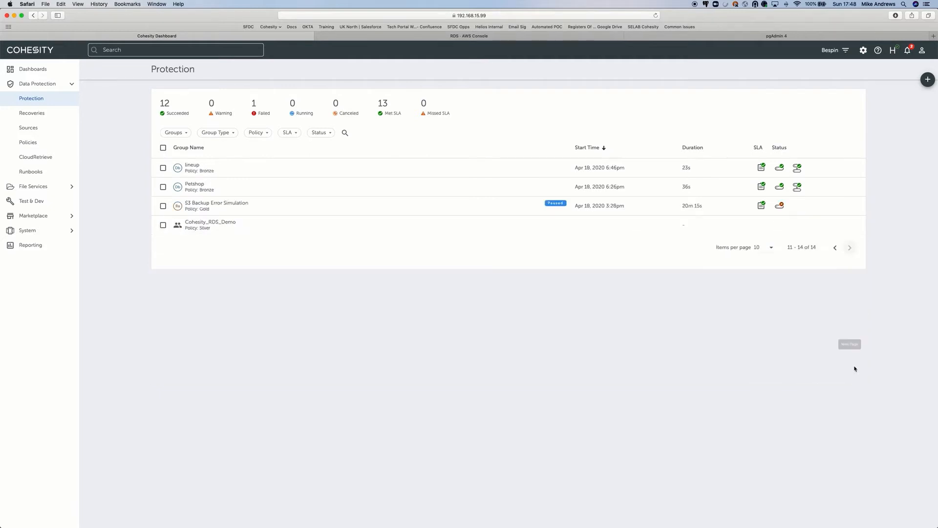
{"action": "left_click", "coordinate": [220, 224]}
{"action": "left_click", "coordinate": [480, 183]}
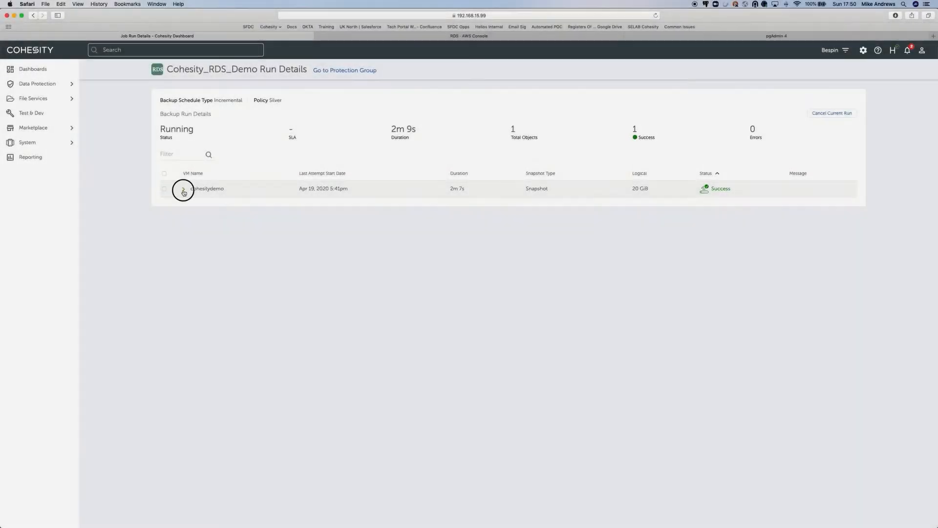
{"action": "left_click", "coordinate": [183, 189]}
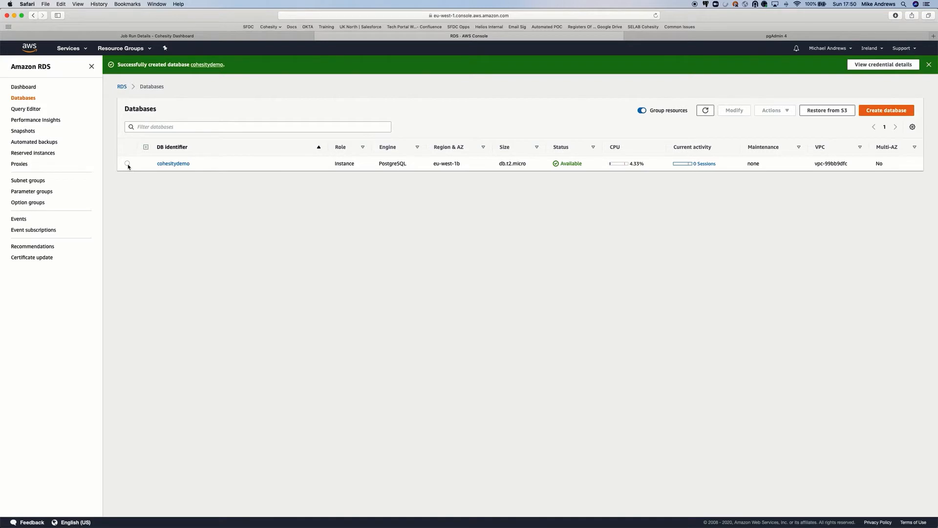
Step: Delete the cohesitydemo instance in the AWS RDS console without a final snapshot, acknowledging the backup loss and confirming with "delete me"
{"action": "left_click", "coordinate": [128, 166]}
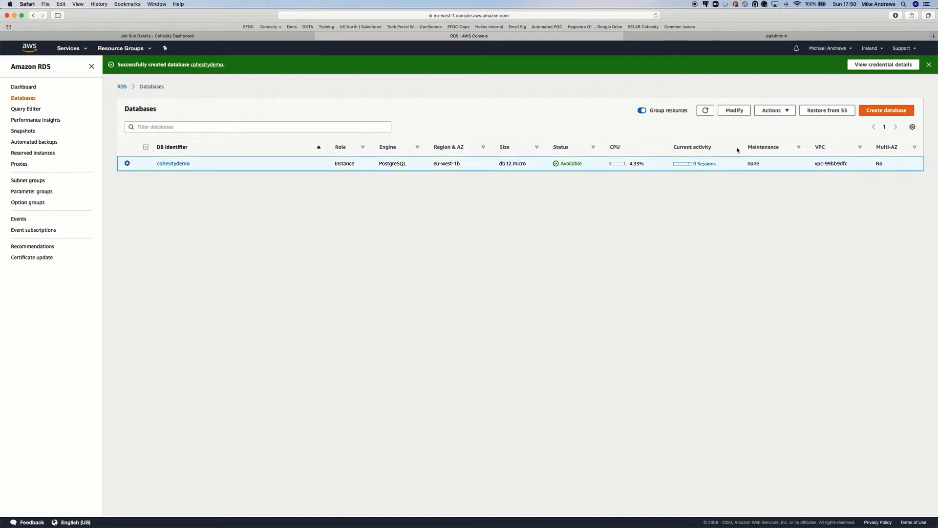
{"action": "left_click", "coordinate": [774, 110]}
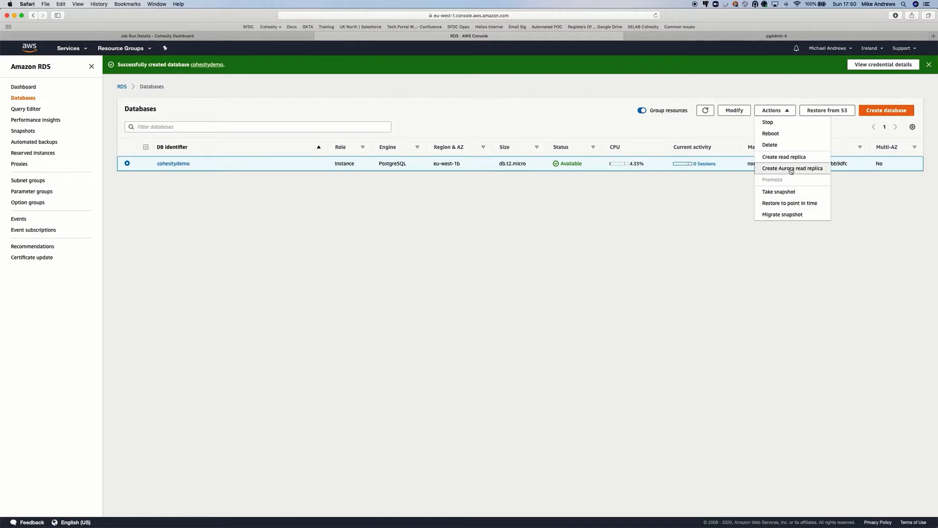
{"action": "left_click", "coordinate": [779, 145]}
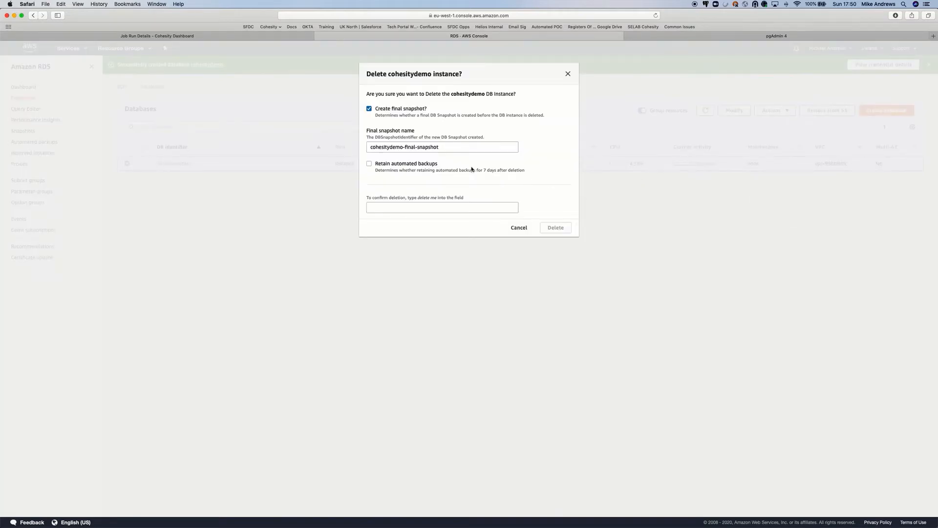
{"action": "left_click", "coordinate": [405, 112]}
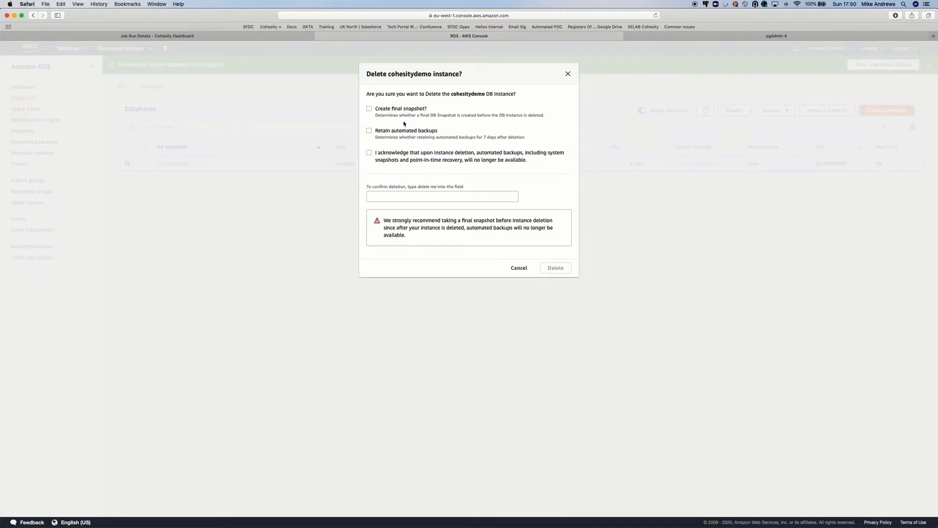
{"action": "left_click", "coordinate": [396, 157]}
{"action": "left_click", "coordinate": [396, 198]}
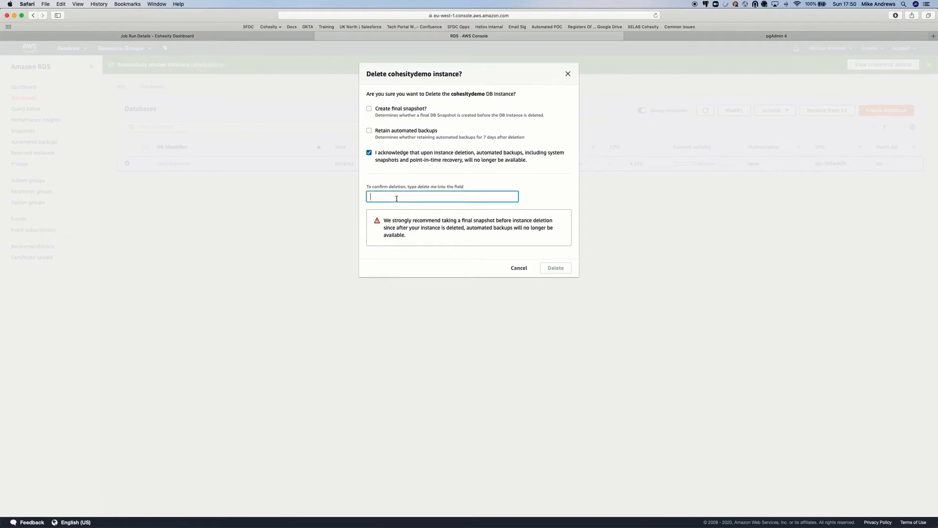
{"action": "type", "text": "delete me"}
{"action": "left_click", "coordinate": [555, 268]}
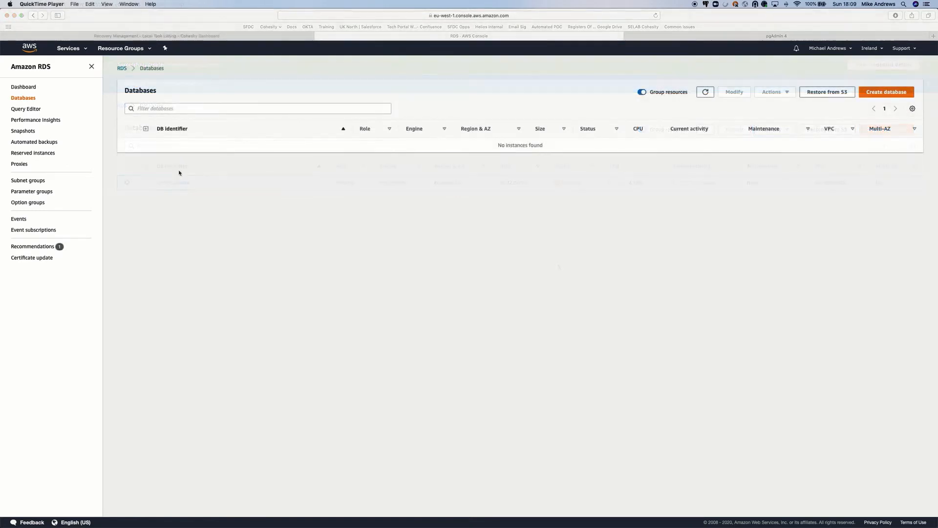
Step: Switch to pgAdmin, try to connect to the CohesityDemo server, and dismiss the connection dialog
{"action": "left_click", "coordinate": [152, 135]}
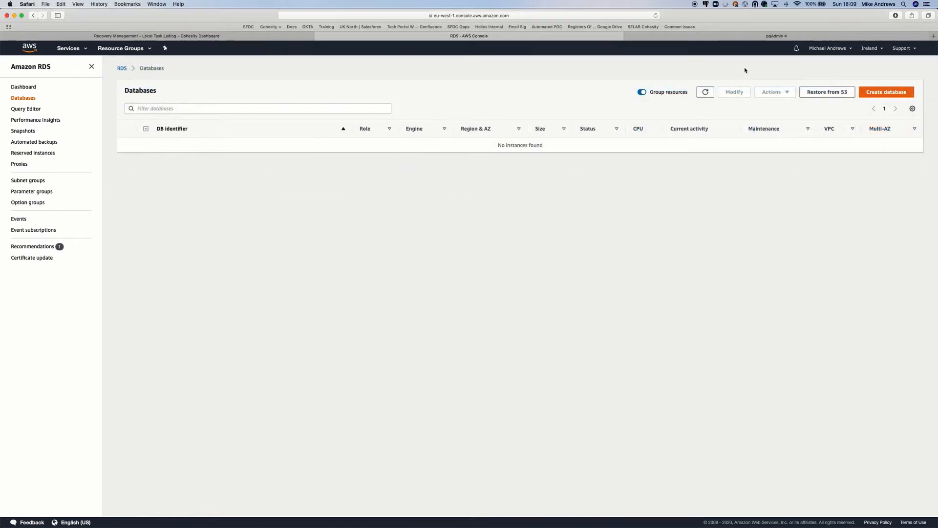
{"action": "left_click", "coordinate": [755, 38]}
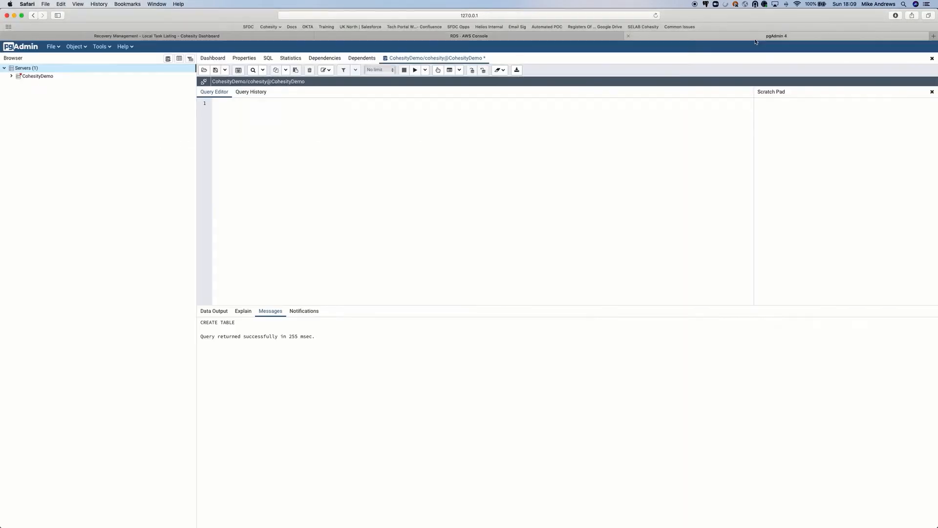
{"action": "left_click", "coordinate": [37, 77]}
{"action": "right_click", "coordinate": [38, 78]}
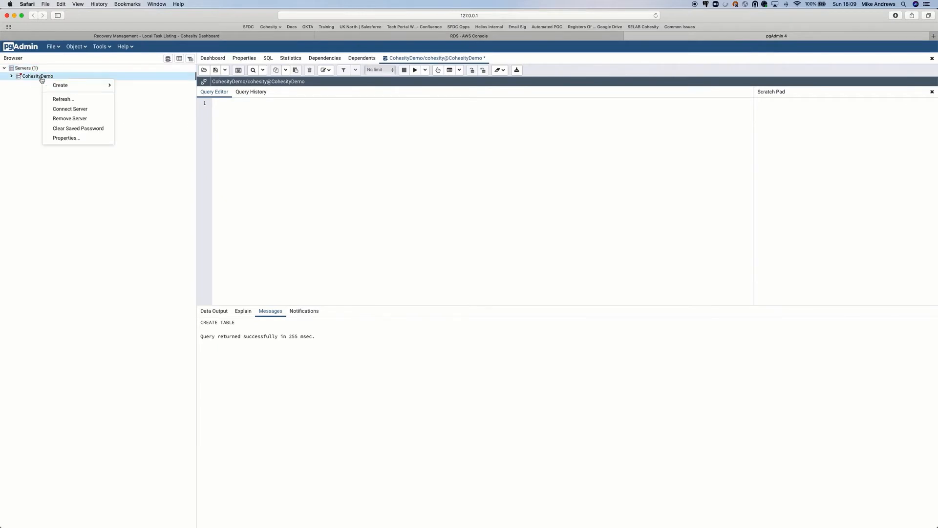
{"action": "left_click", "coordinate": [68, 108]}
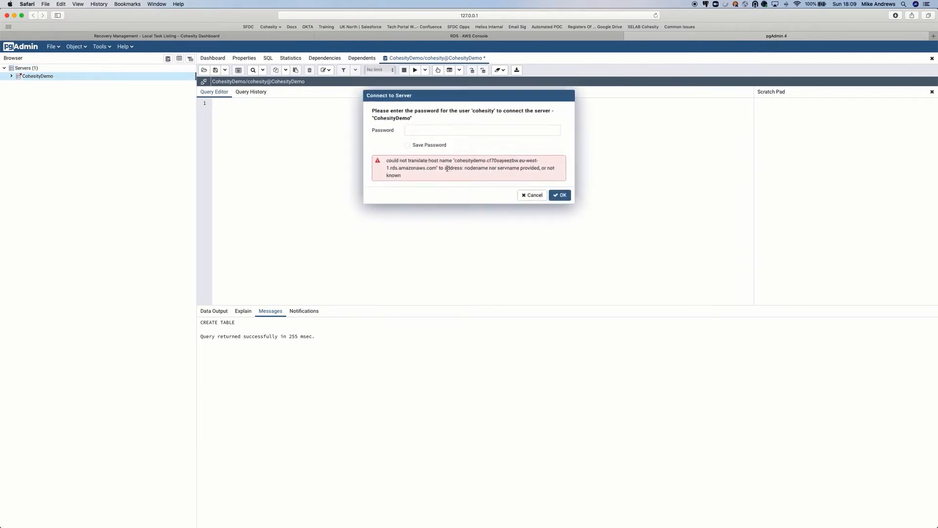
{"action": "left_click_drag", "start_coordinate": [382, 159], "coordinate": [463, 176]}
{"action": "left_click", "coordinate": [536, 197]}
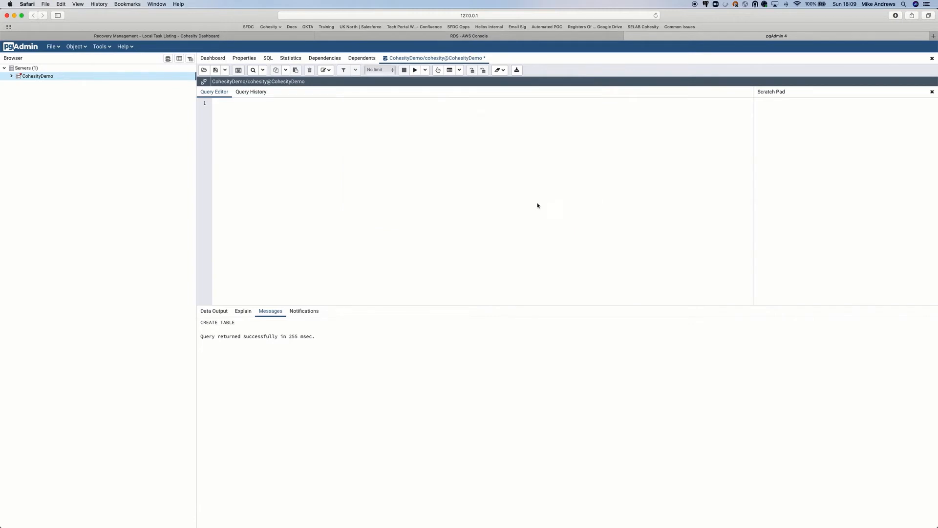
Step: Start an Amazon RDS recovery in Cohesity, search for "cohesity" and continue with the cohesitydemo database
{"action": "left_click", "coordinate": [401, 38]}
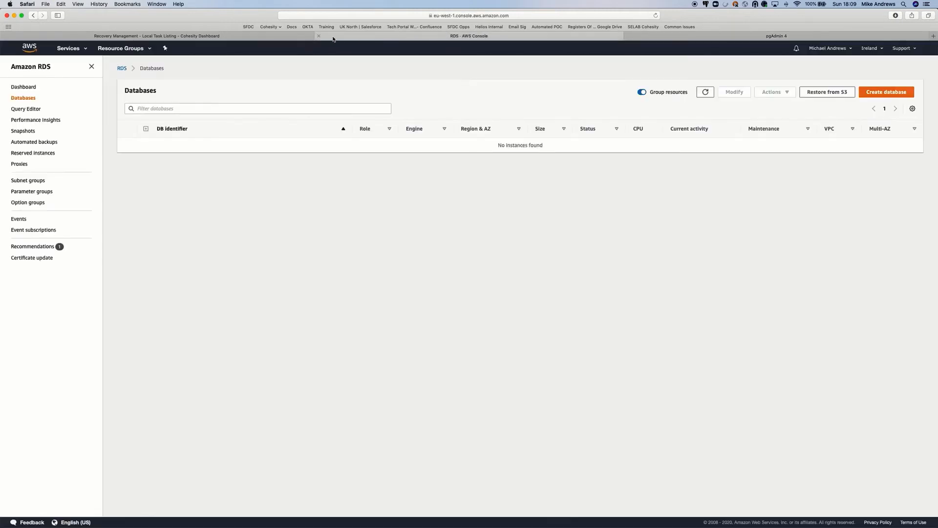
{"action": "left_click", "coordinate": [263, 37]}
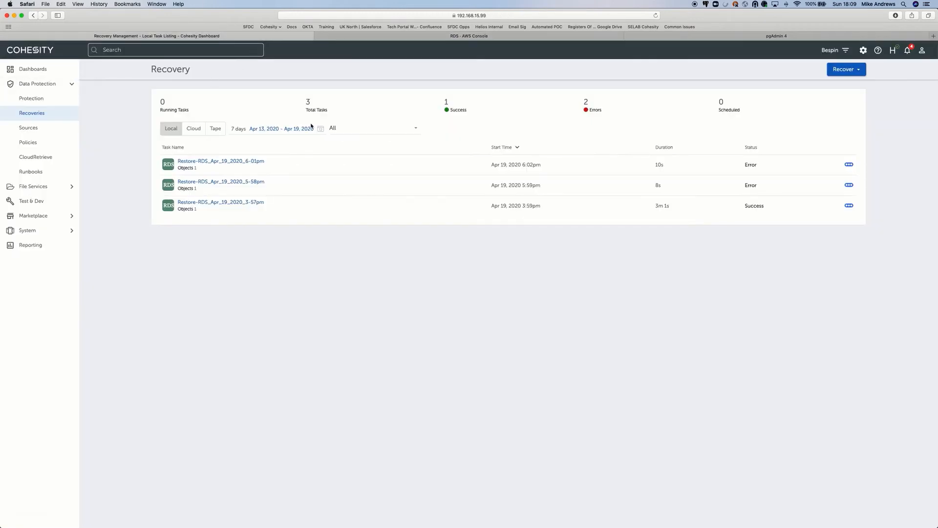
{"action": "left_click", "coordinate": [859, 70]}
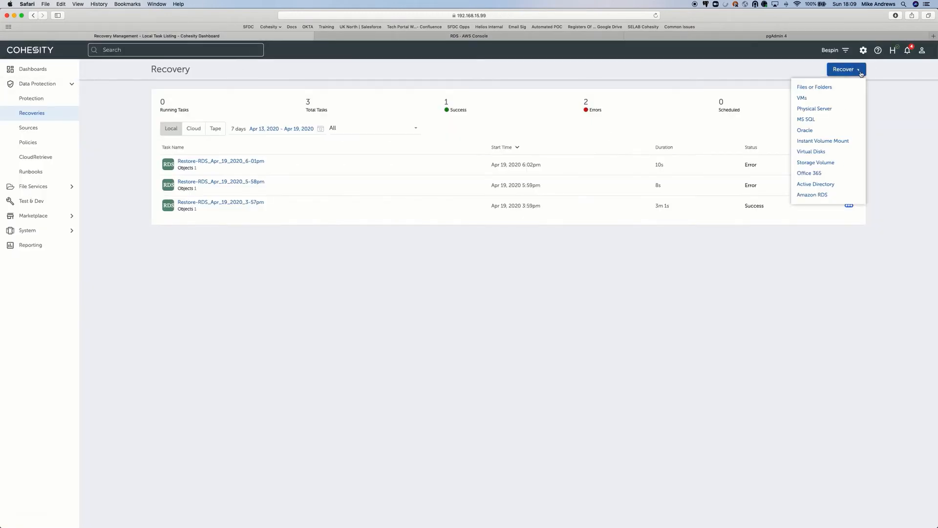
{"action": "left_click", "coordinate": [819, 196]}
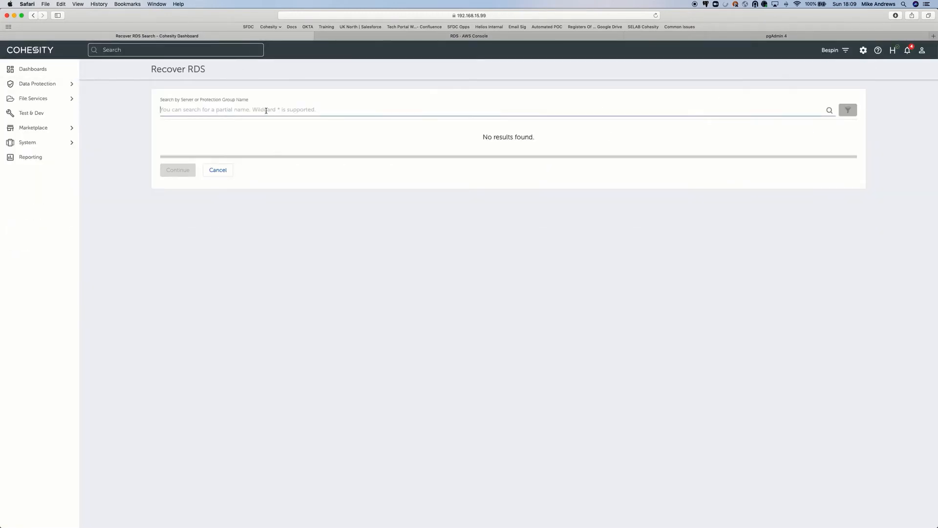
{"action": "type", "text": "cohesity"}
{"action": "key", "text": "Return"}
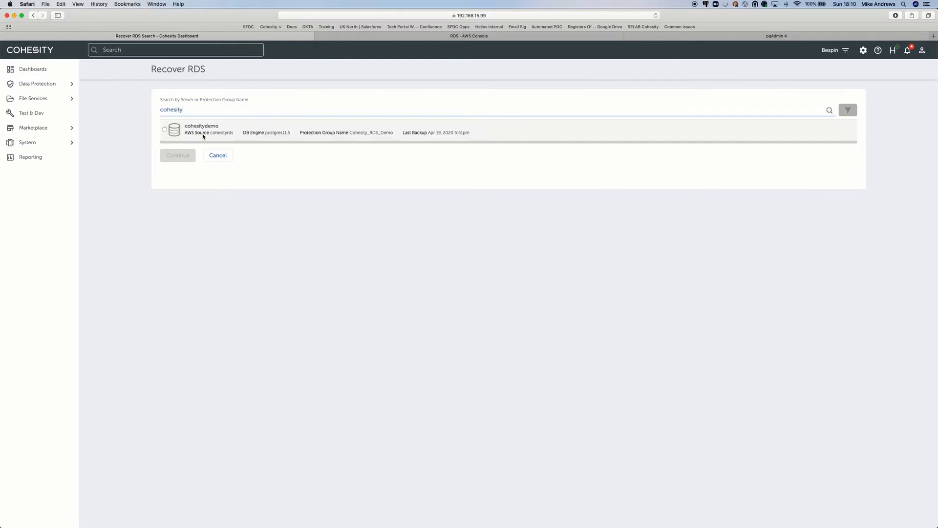
{"action": "left_click", "coordinate": [172, 131]}
{"action": "left_click", "coordinate": [178, 156]}
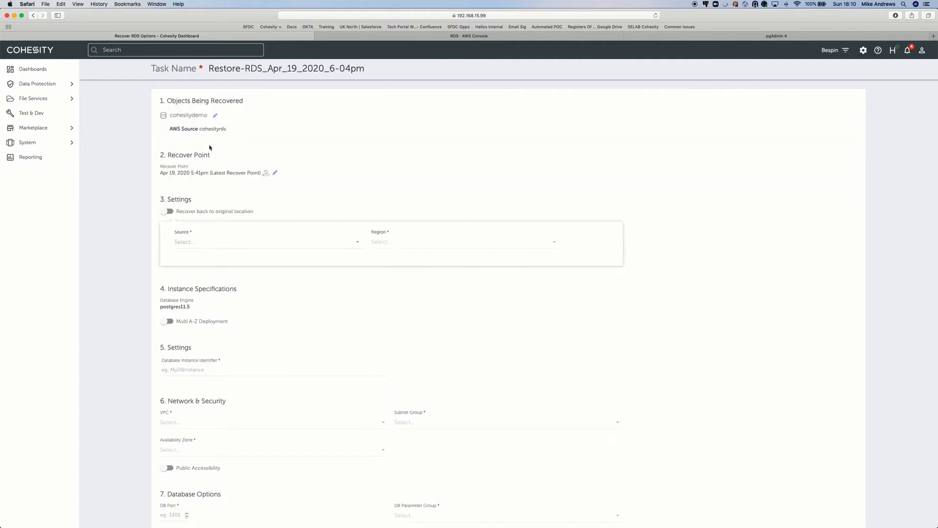
Step: Review the available recovery points for cohesitydemo without changing the selection, and toggle recovery to the original location on and back off
{"action": "left_click", "coordinate": [274, 174]}
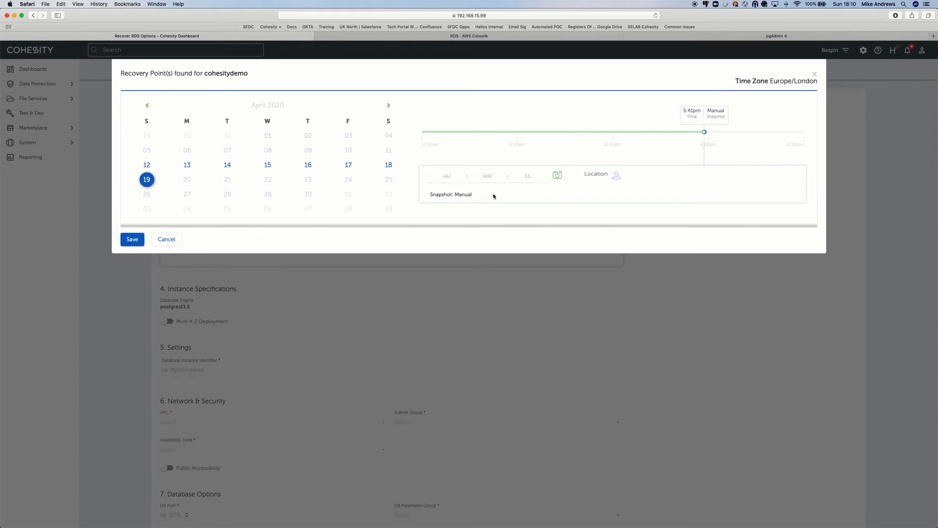
{"action": "left_click", "coordinate": [177, 239]}
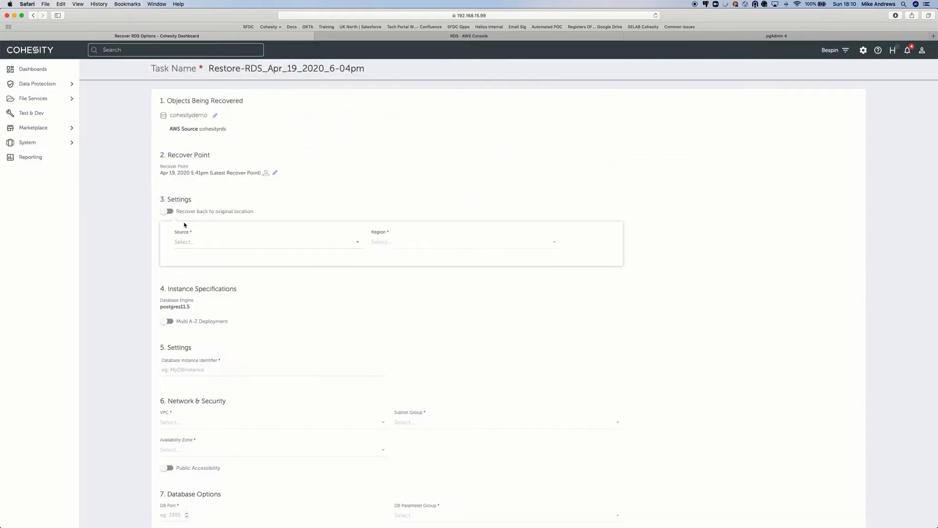
{"action": "left_click", "coordinate": [167, 211]}
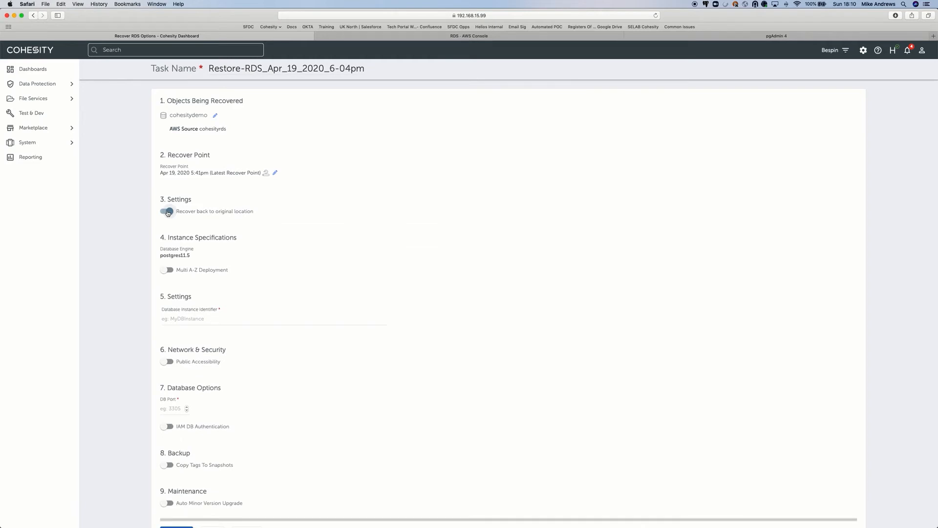
{"action": "left_click", "coordinate": [167, 211]}
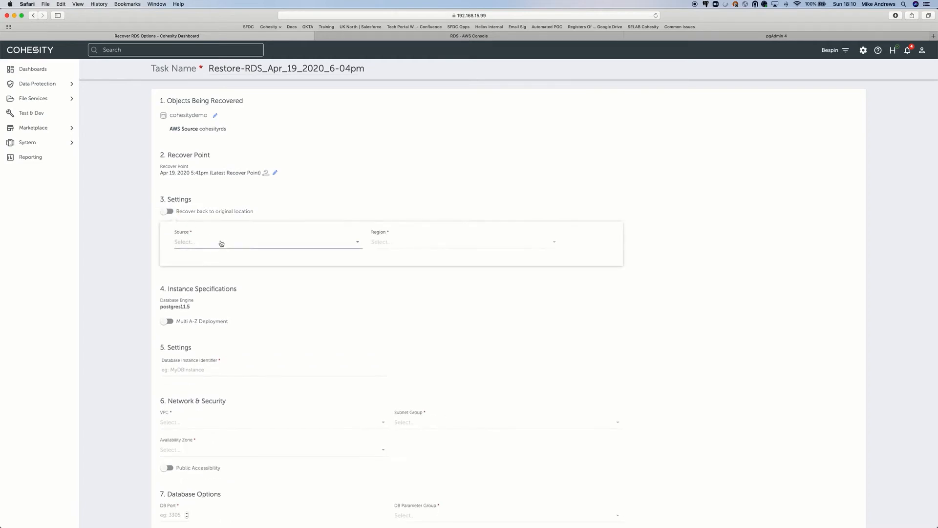
Step: Set the recovery target to the cohesityrds source and the eu-west-1 region
{"action": "left_click", "coordinate": [220, 243]}
{"action": "left_click", "coordinate": [216, 271]}
{"action": "left_click", "coordinate": [401, 245]}
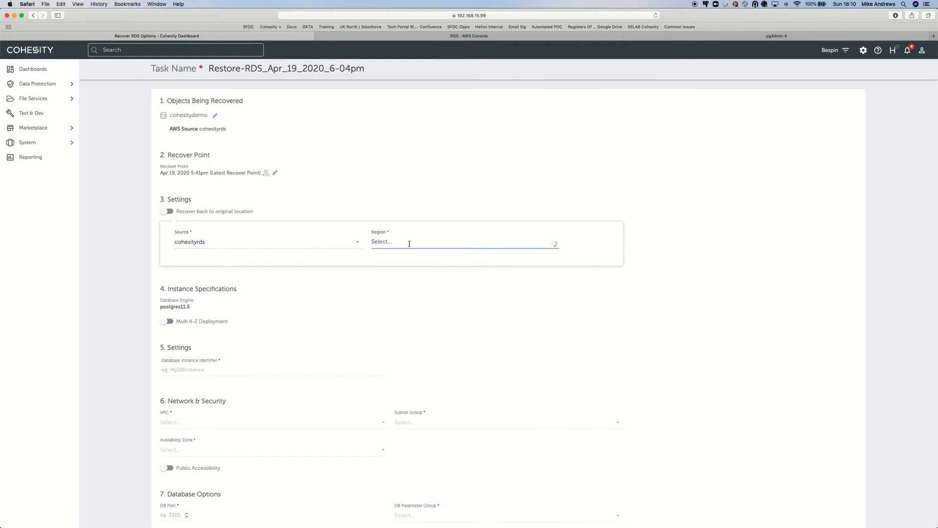
{"action": "scroll", "coordinate": [450, 305], "scroll_direction": "down", "scroll_amount": 3}
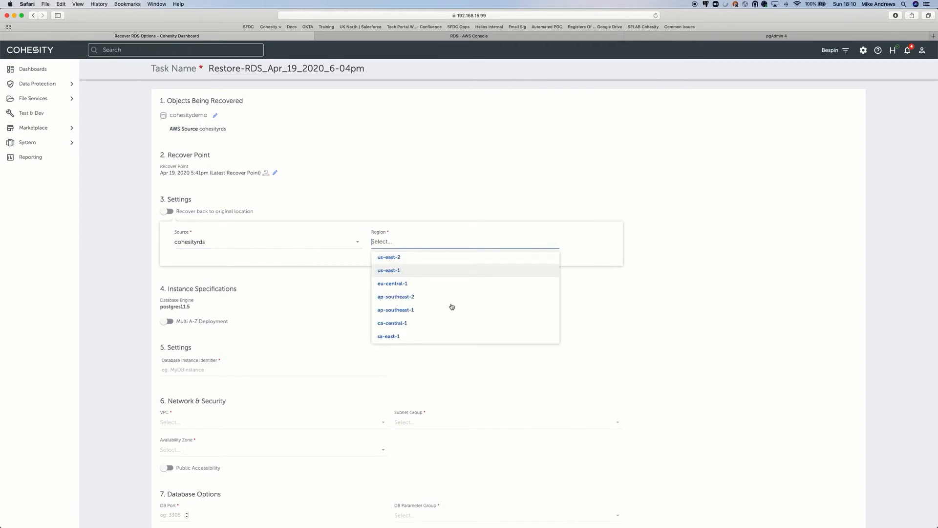
{"action": "left_click", "coordinate": [403, 268]}
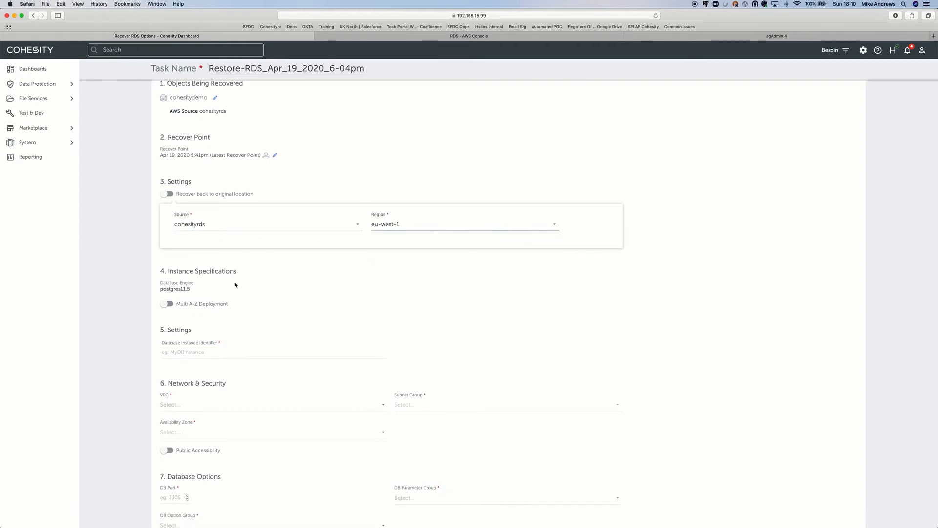
Step: Try the Multi A-Z Deployment option and switch it back off
{"action": "scroll", "coordinate": [235, 282], "scroll_direction": "down", "scroll_amount": 3}
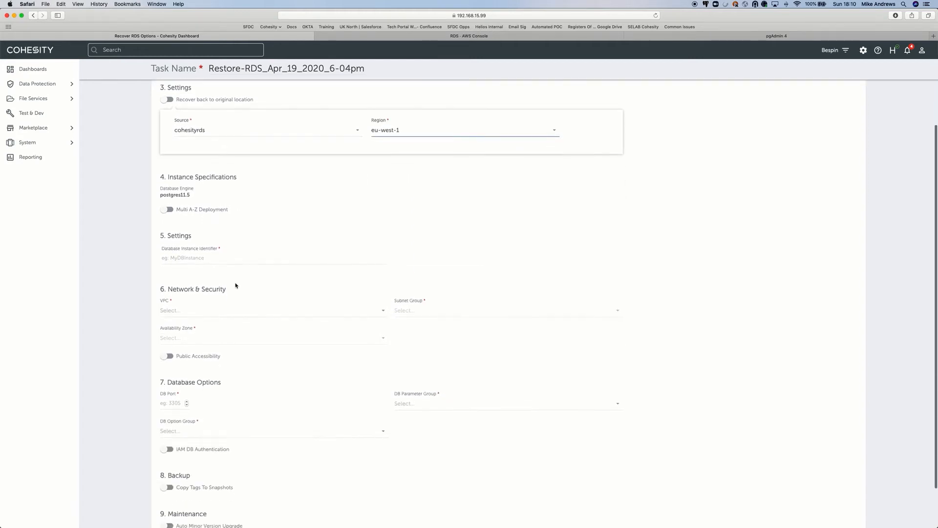
{"action": "left_click", "coordinate": [167, 205]}
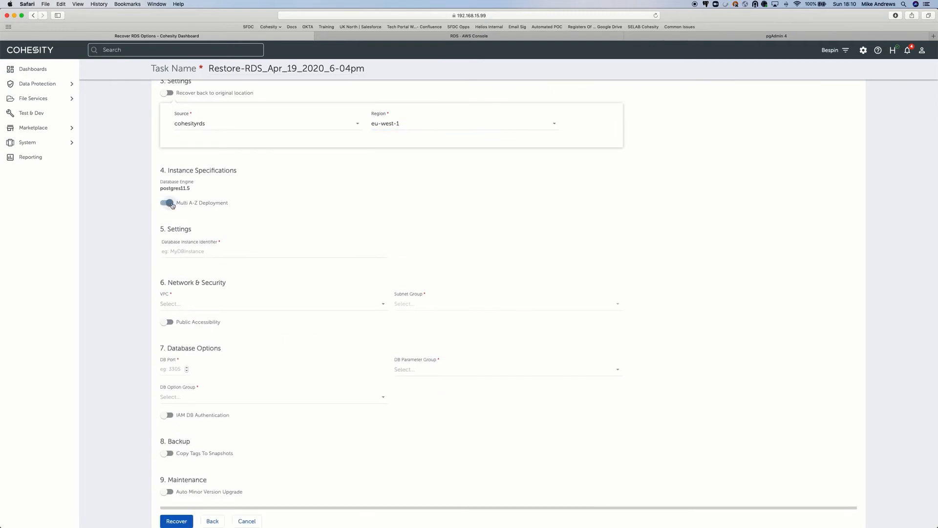
{"action": "left_click", "coordinate": [171, 203]}
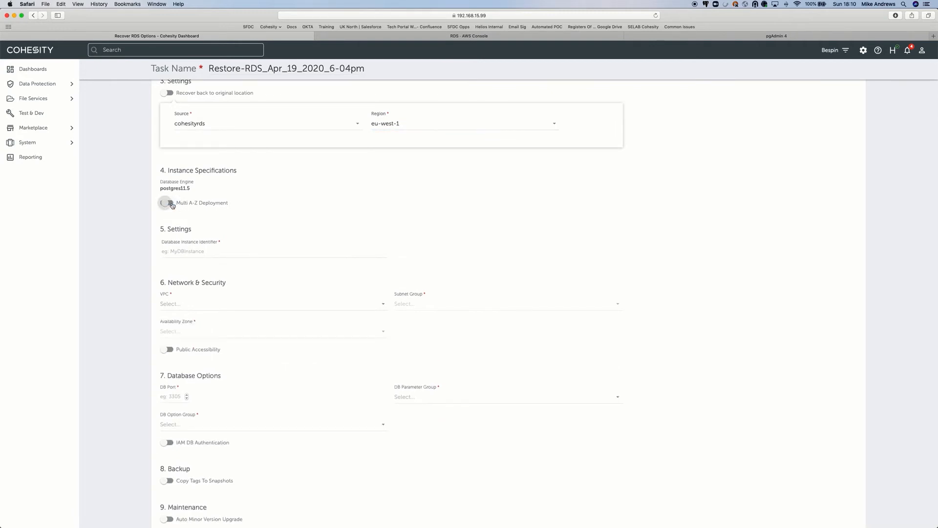
Step: Configure the network with VPC vpc-99bb9dfc, subnet group production and availability zone eu-west-1c, and enable public accessibility
{"action": "left_click", "coordinate": [198, 304]}
{"action": "left_click", "coordinate": [198, 336]}
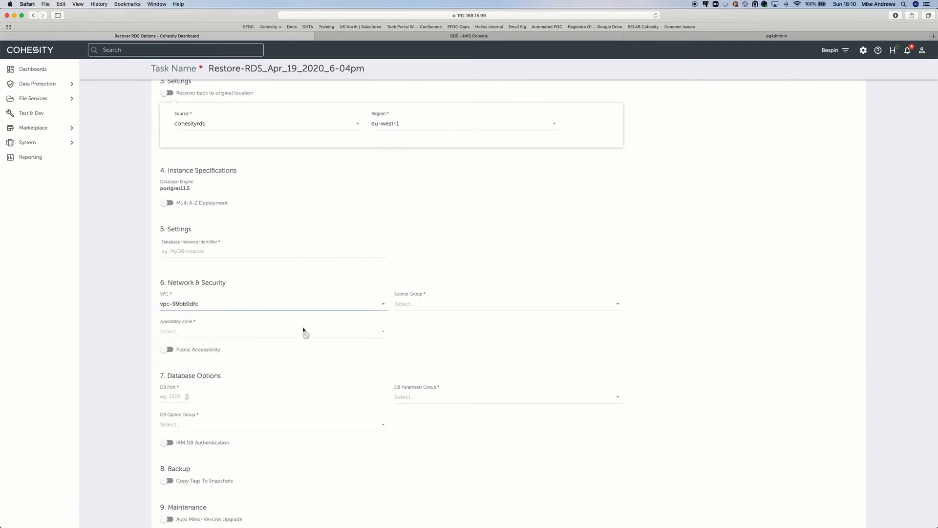
{"action": "left_click", "coordinate": [410, 304]}
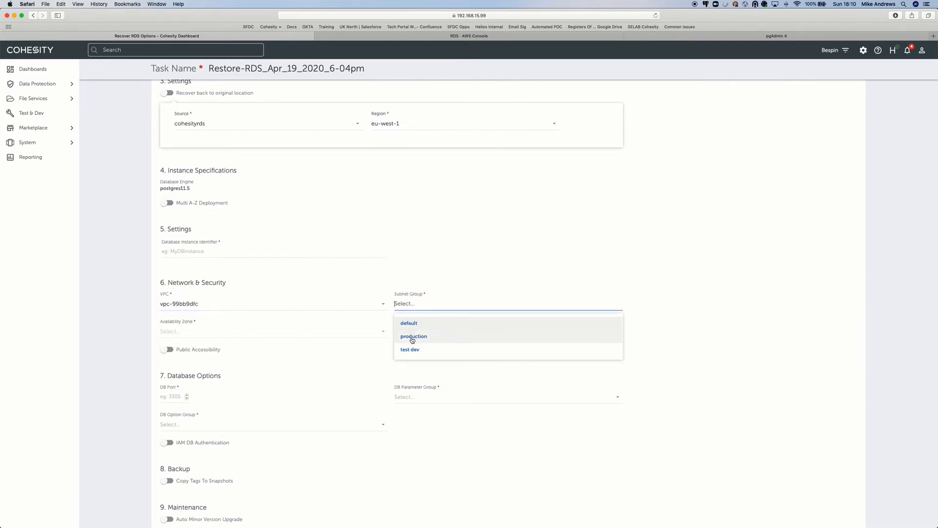
{"action": "left_click", "coordinate": [412, 337]}
{"action": "left_click", "coordinate": [196, 334]}
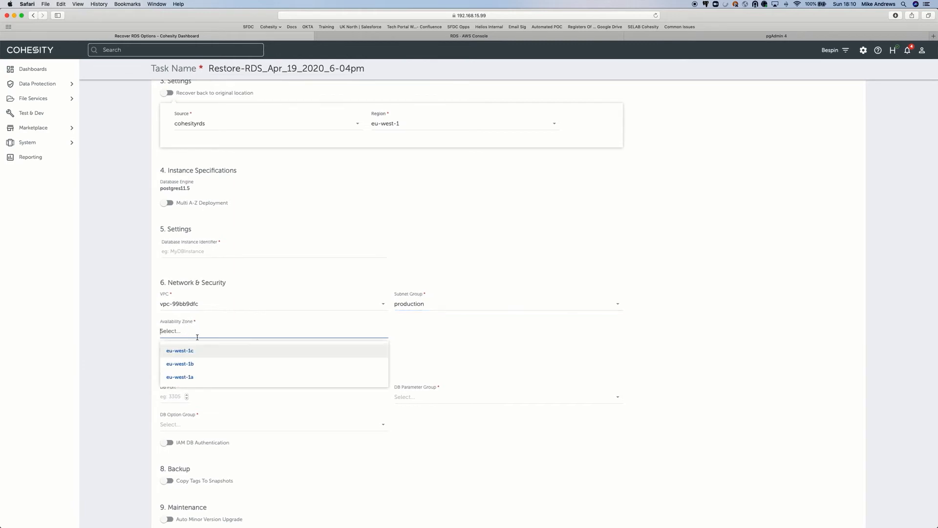
{"action": "left_click", "coordinate": [199, 352]}
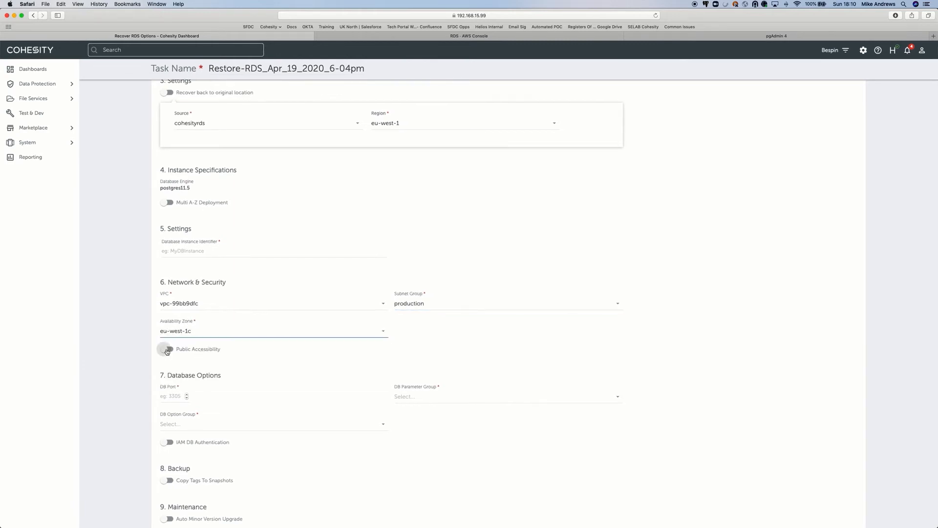
{"action": "left_click", "coordinate": [169, 350]}
Step: Set the database options to port 5432, parameter group default.postgres11 and option group default:postgres-11
{"action": "scroll", "coordinate": [172, 352], "scroll_direction": "down", "scroll_amount": 2}
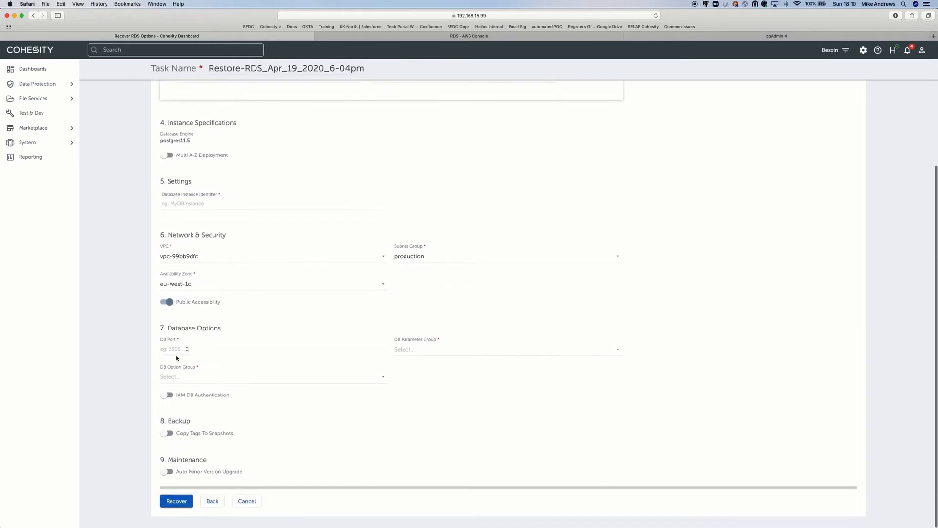
{"action": "left_click", "coordinate": [174, 351]}
{"action": "type", "text": "5432"}
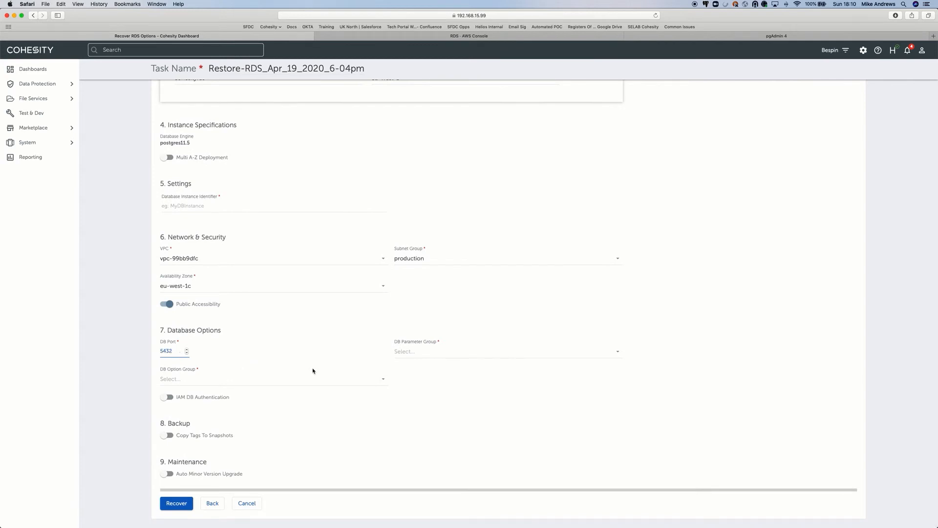
{"action": "left_click", "coordinate": [444, 353]}
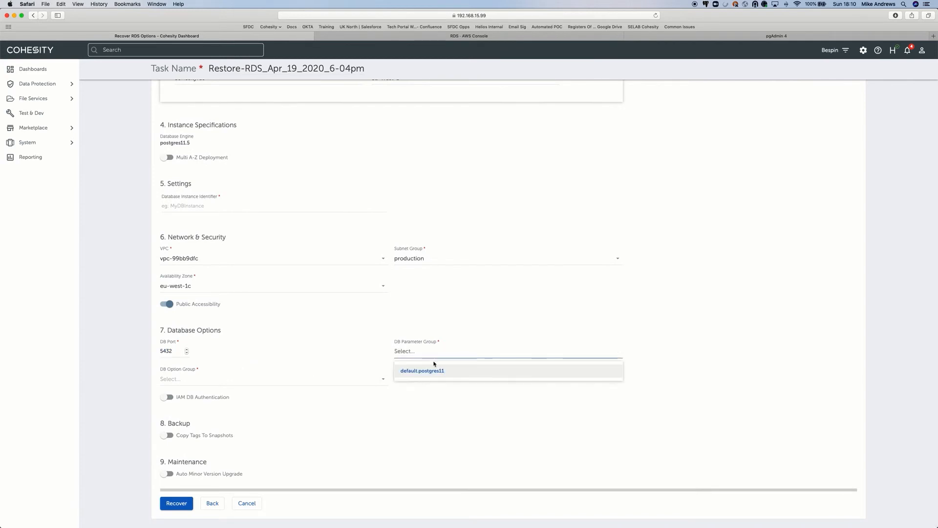
{"action": "left_click", "coordinate": [430, 370]}
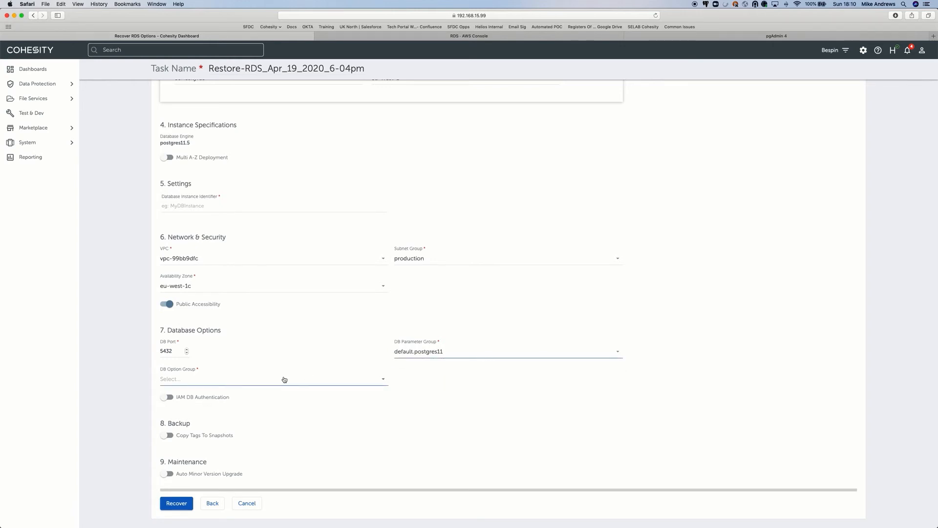
{"action": "left_click", "coordinate": [284, 380]}
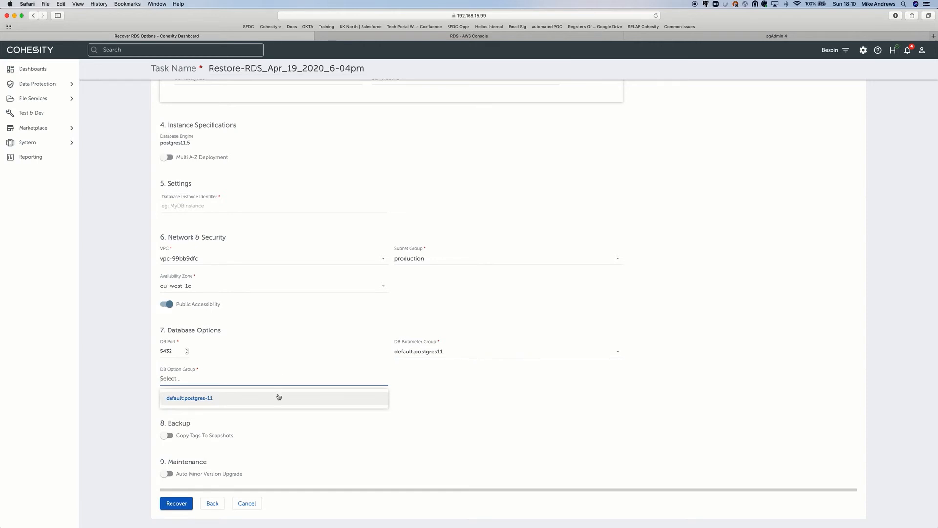
{"action": "left_click", "coordinate": [278, 397]}
Step: Set the database instance identifier to cohesitydemorecovered and start the recovery
{"action": "left_click", "coordinate": [202, 206]}
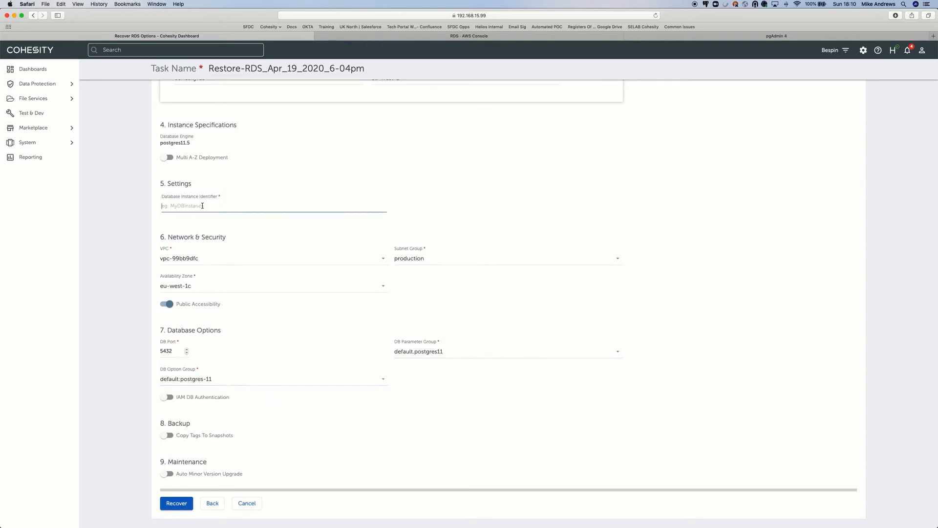
{"action": "type", "text": "cohesitydemorec"}
{"action": "type", "text": "ed"}
{"action": "left_click", "coordinate": [183, 504]}
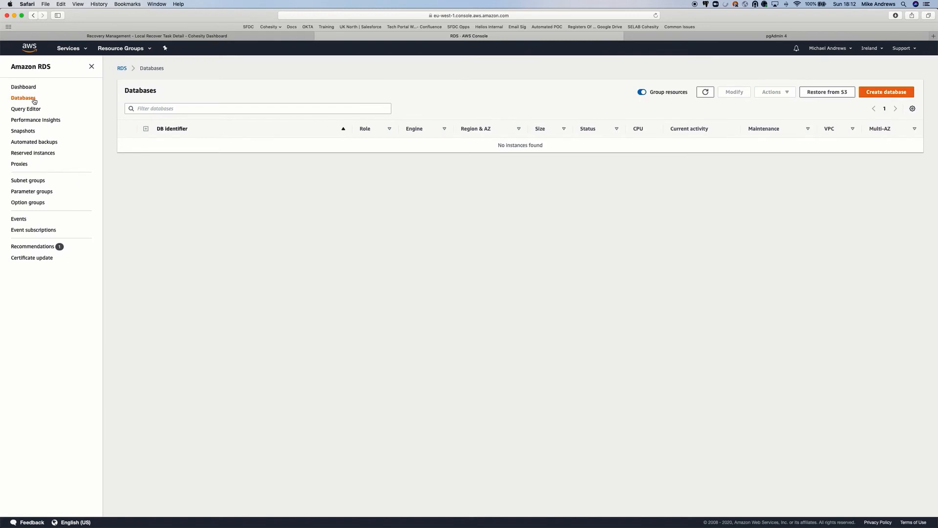
Step: Refresh the AWS RDS database list, then switch to Cohesity and examine the task log of the cohesitydemo recovery
{"action": "left_click", "coordinate": [705, 91]}
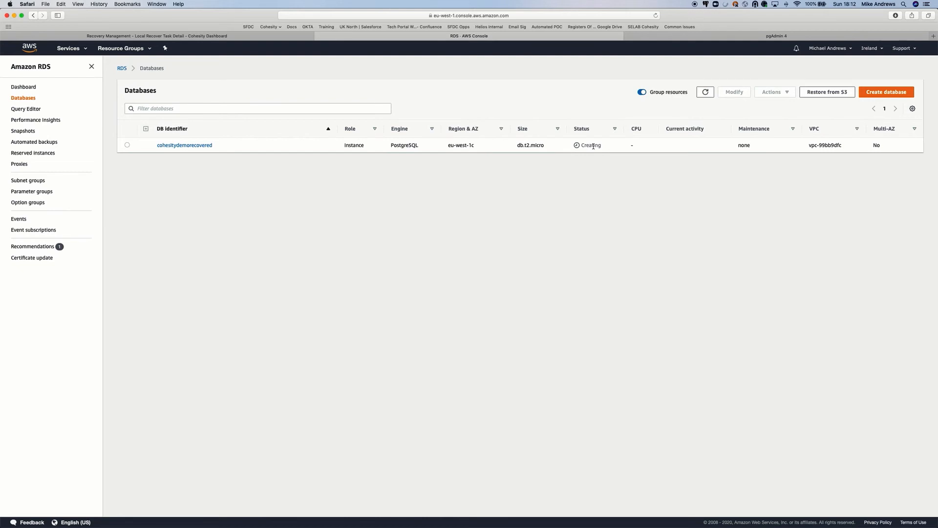
{"action": "left_click", "coordinate": [293, 38]}
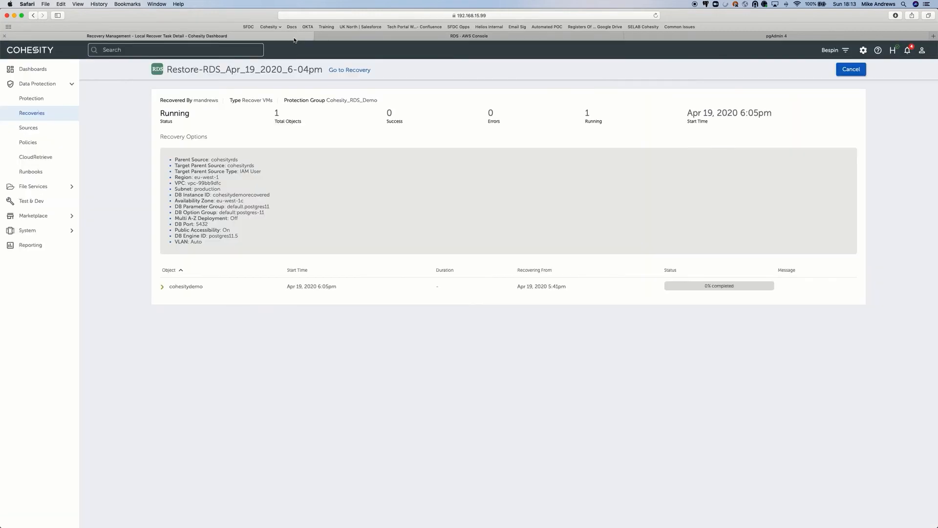
{"action": "left_click", "coordinate": [163, 286]}
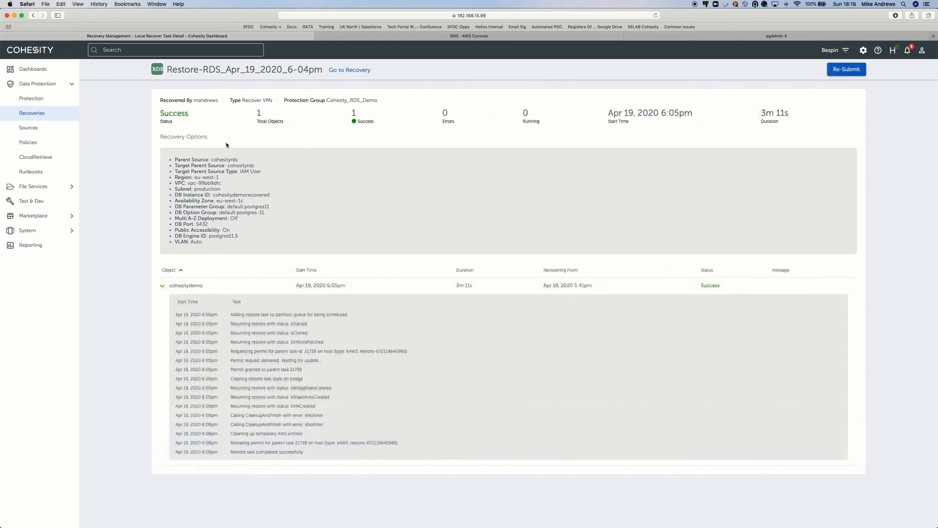
Step: Switch to the AWS RDS console, refresh the database list, and copy the endpoint of the cohesitydemorecovered instance
{"action": "left_click", "coordinate": [491, 37]}
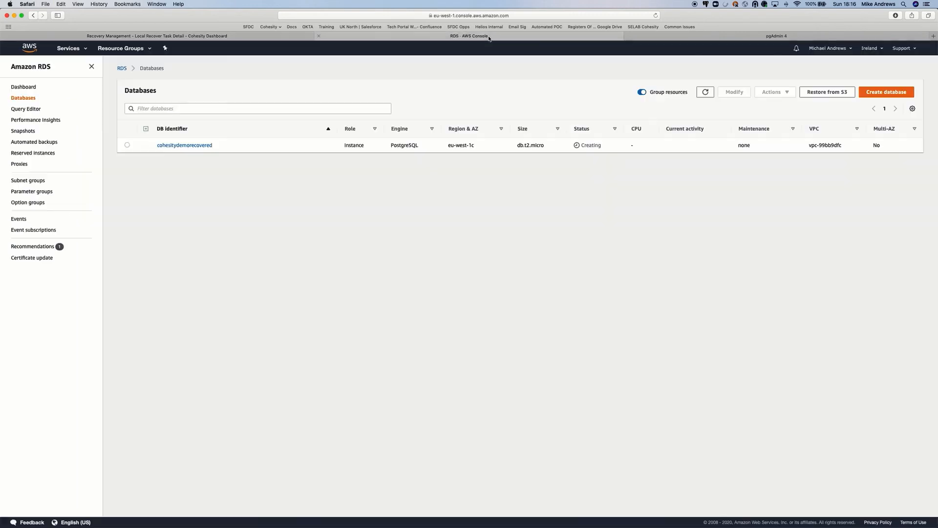
{"action": "left_click", "coordinate": [703, 94]}
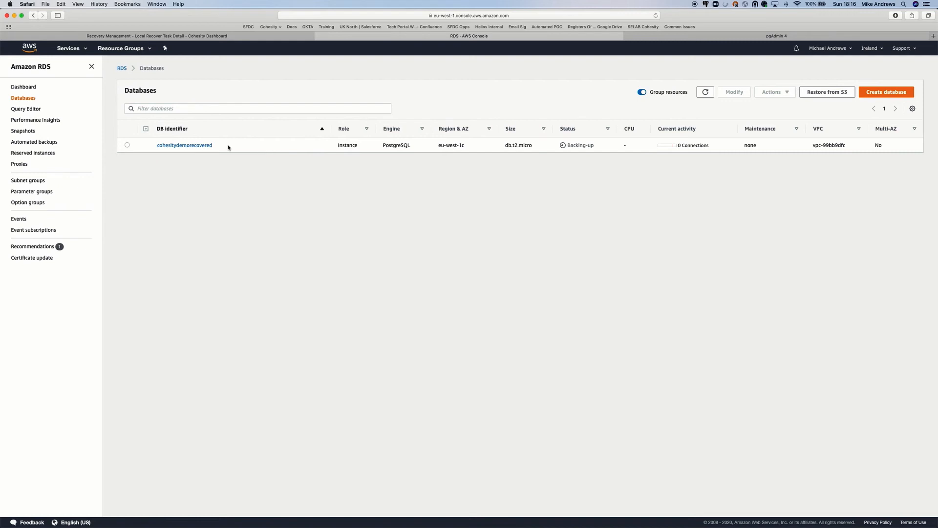
{"action": "left_click", "coordinate": [178, 145]}
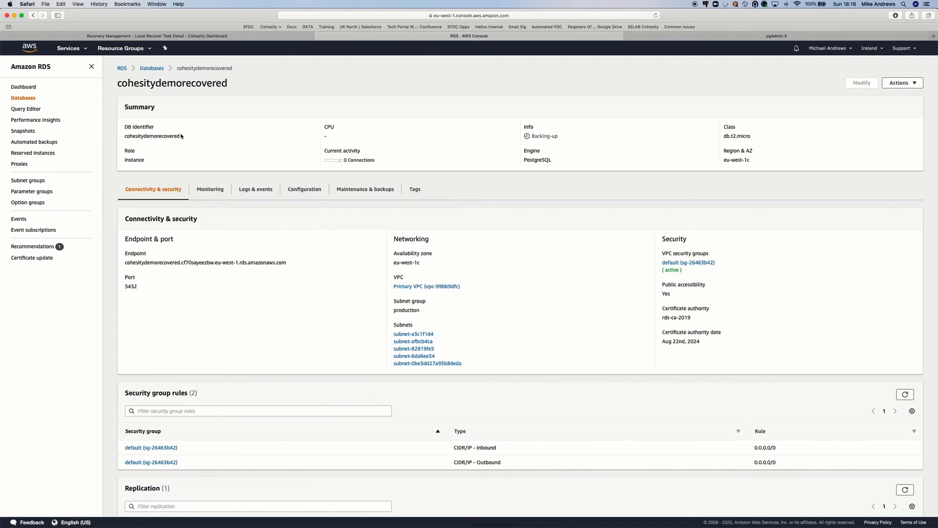
{"action": "left_click_drag", "start_coordinate": [288, 263], "coordinate": [124, 261]}
{"action": "right_click", "coordinate": [137, 259]}
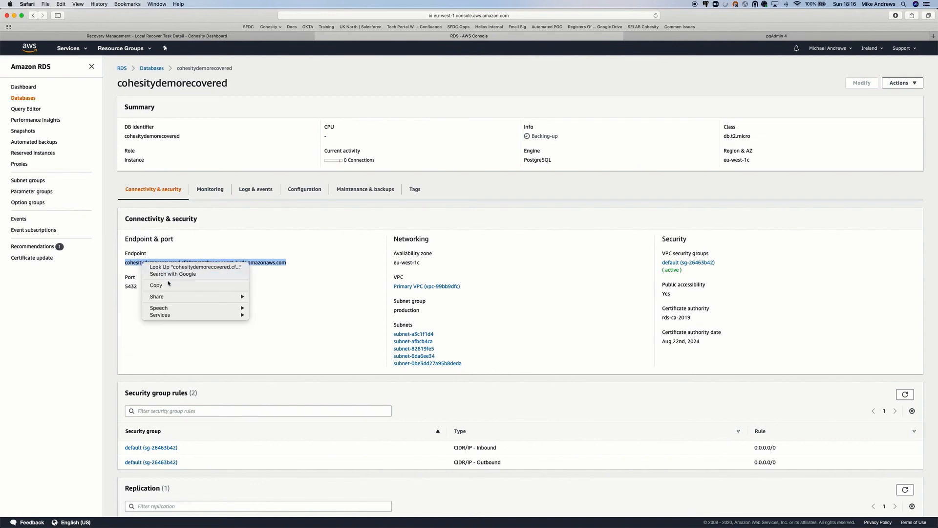
{"action": "left_click", "coordinate": [152, 286]}
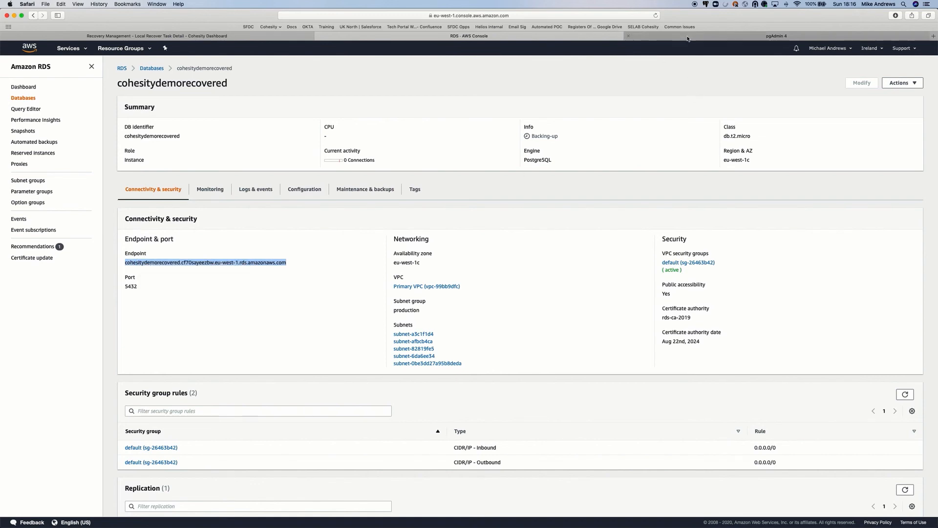
Step: Switch to pgAdmin, start creating a server in the Servers group, and paste the copied RDS endpoint as its host name
{"action": "left_click", "coordinate": [687, 39]}
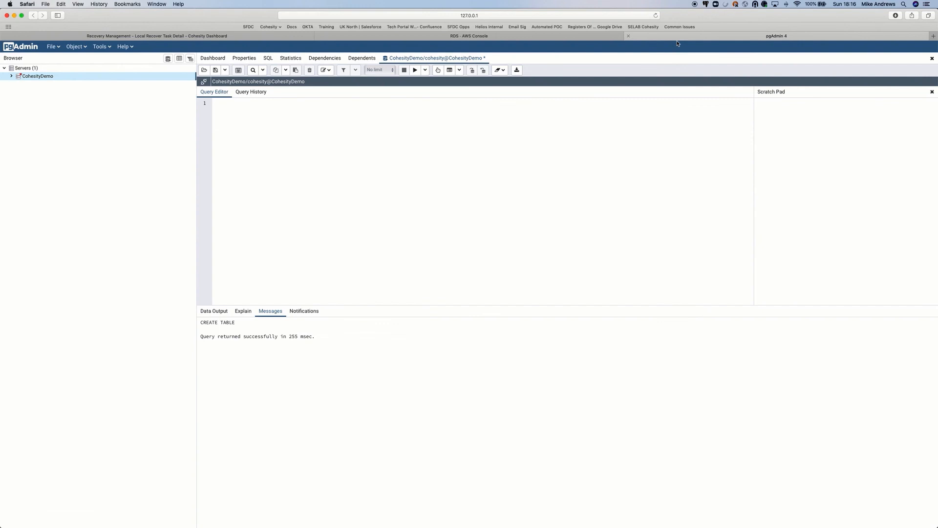
{"action": "left_click", "coordinate": [53, 46]}
{"action": "left_click", "coordinate": [36, 61]}
{"action": "right_click", "coordinate": [34, 69]}
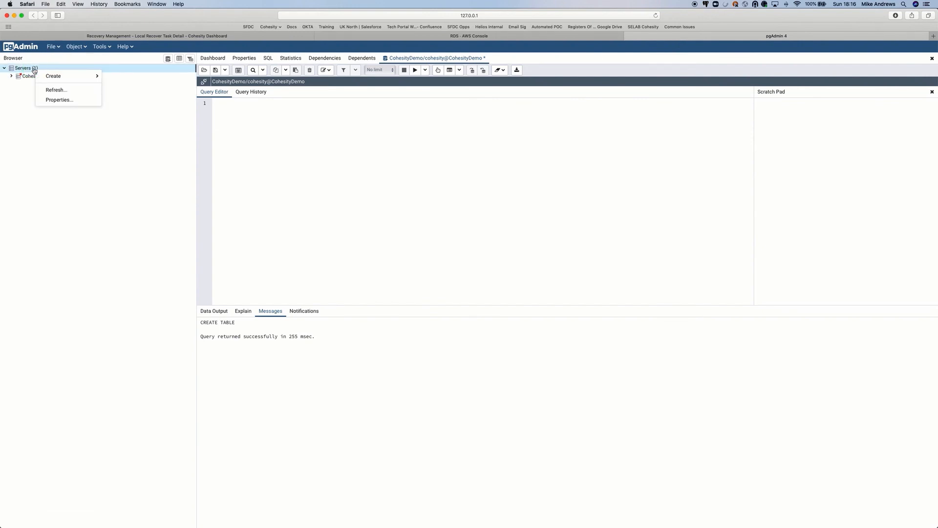
{"action": "mouse_move", "coordinate": [58, 76]}
{"action": "left_click", "coordinate": [121, 86]}
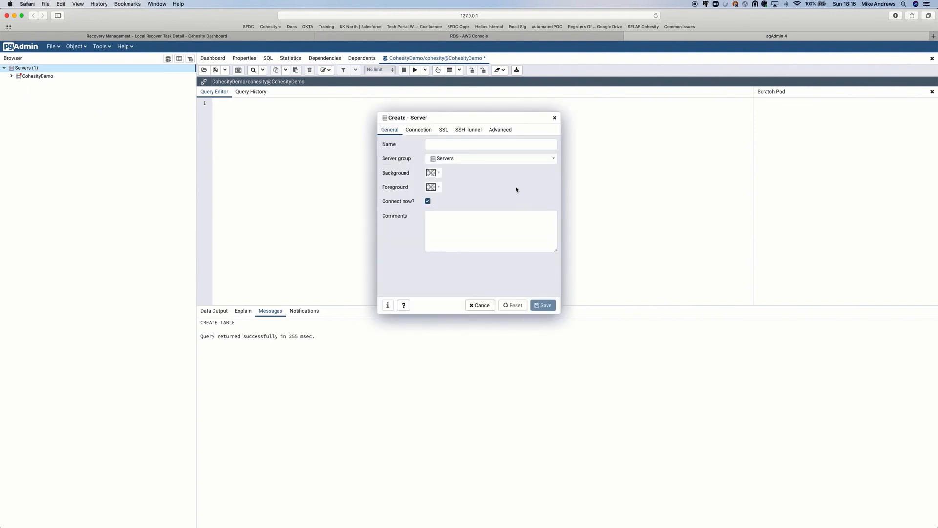
{"action": "left_click", "coordinate": [417, 131]}
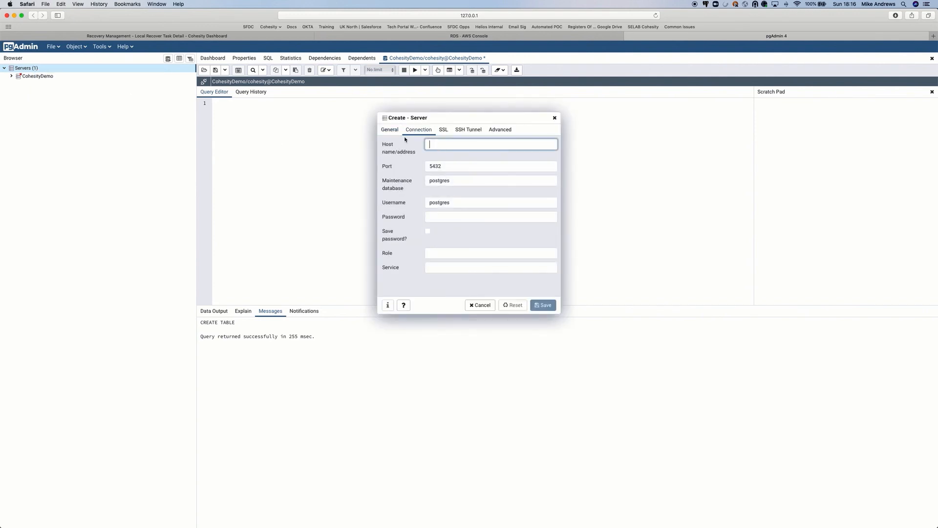
{"action": "right_click", "coordinate": [443, 142]}
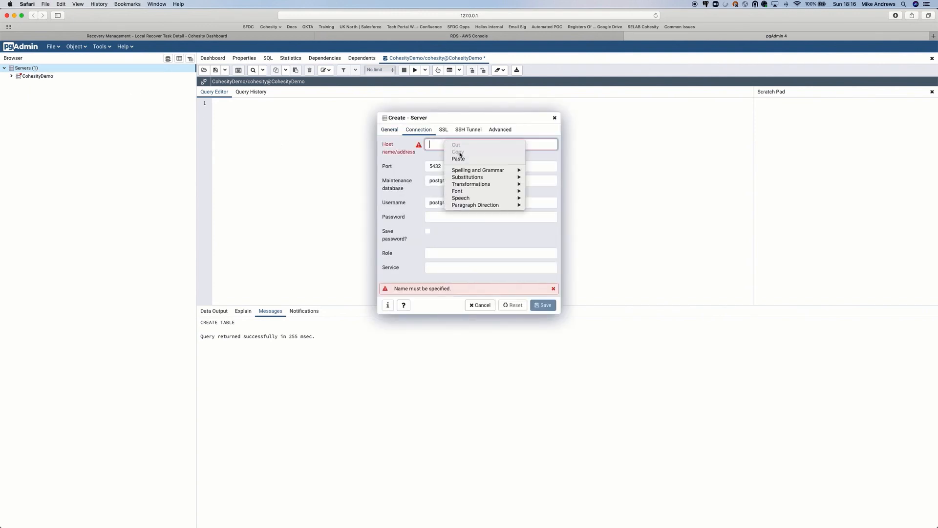
{"action": "left_click", "coordinate": [457, 158]}
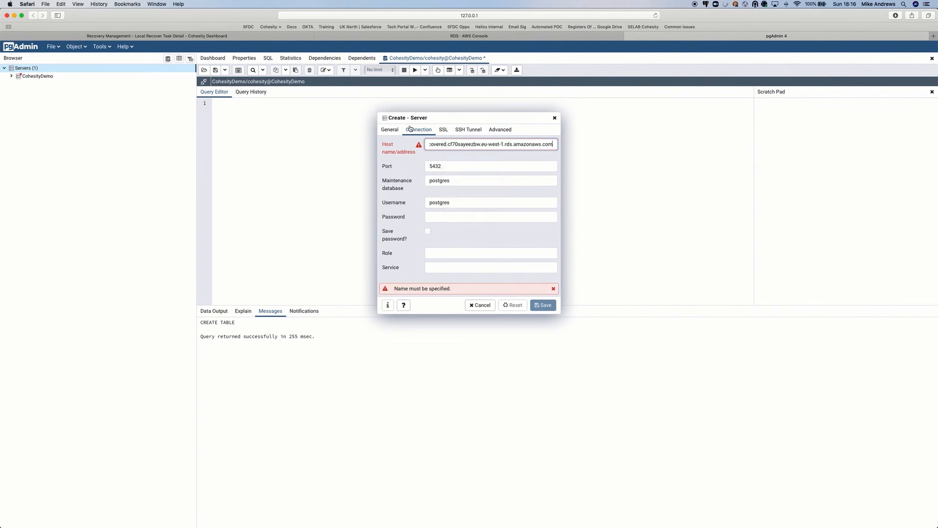
Step: Name the new server cohesityrecovered in its general settings
{"action": "left_click", "coordinate": [390, 130]}
{"action": "left_click", "coordinate": [452, 144]}
{"action": "type", "text": "c"}
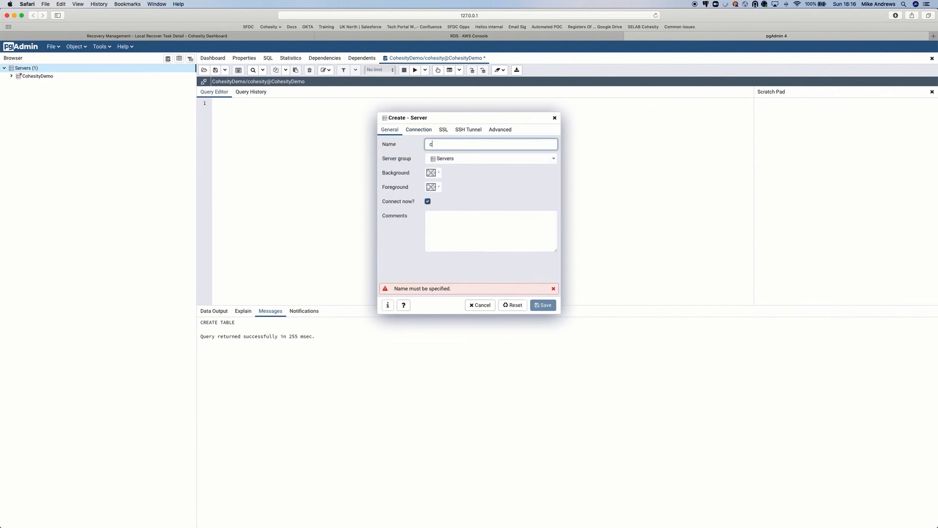
{"action": "type", "text": "ohesityrecovered"}
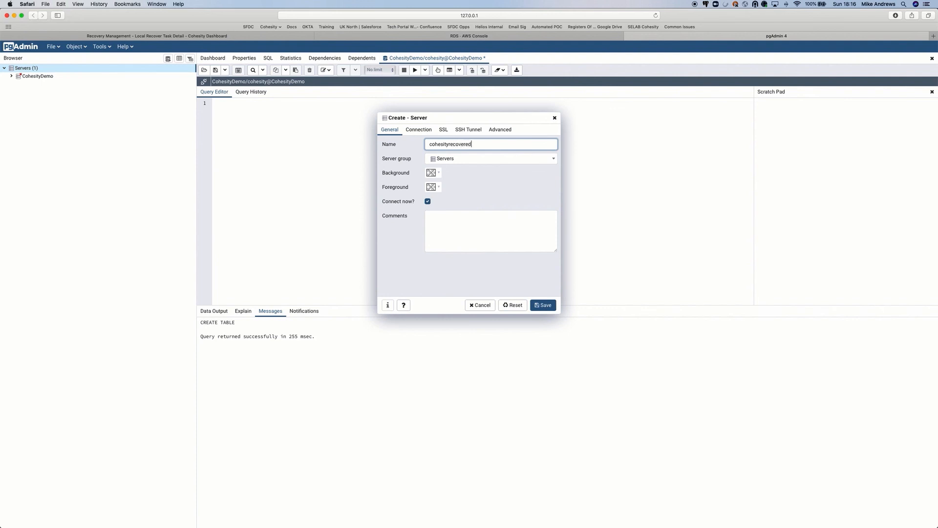
Step: Set the connection username to cohesity, enter the database password, and save the new server
{"action": "left_click", "coordinate": [417, 134]}
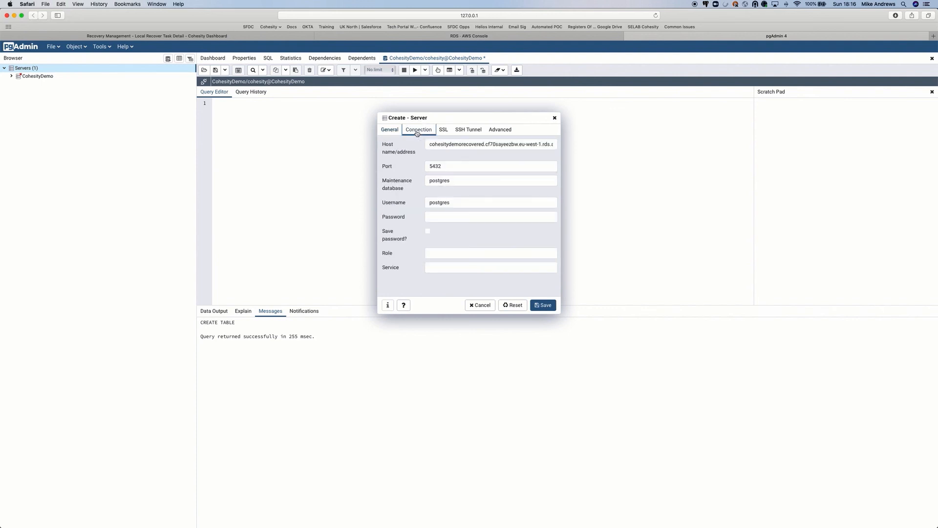
{"action": "double_click", "coordinate": [455, 203]}
{"action": "type", "text": "cohesity"}
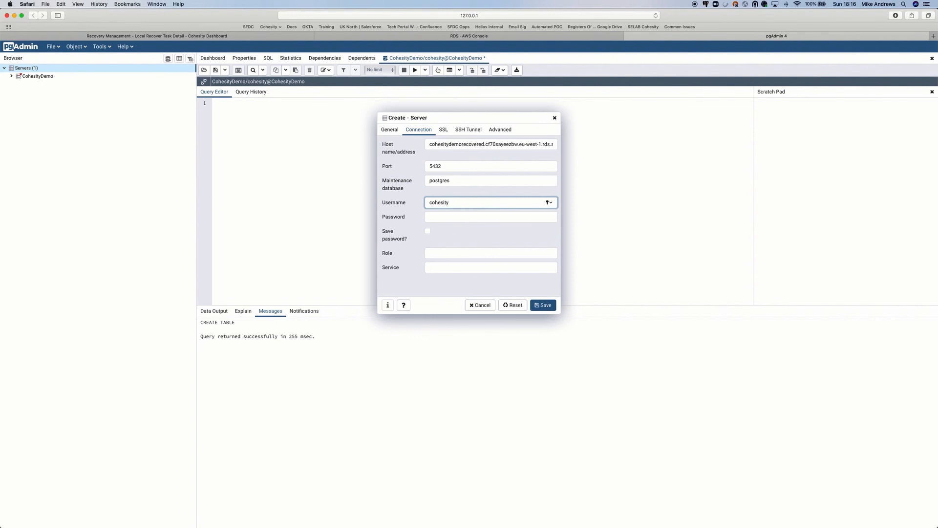
{"action": "key", "text": "Tab"}
{"action": "type", "text": "••"}
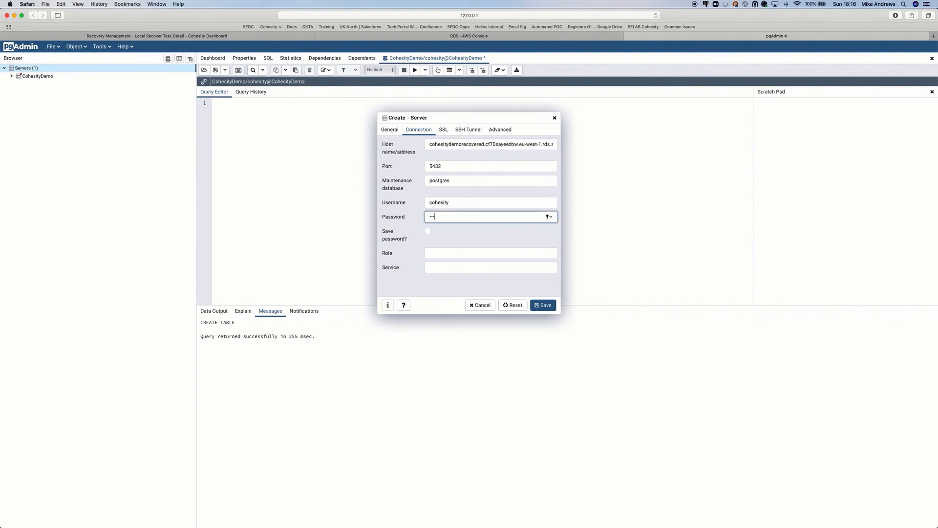
{"action": "type", "text": "•••••"}
{"action": "left_click", "coordinate": [543, 305]}
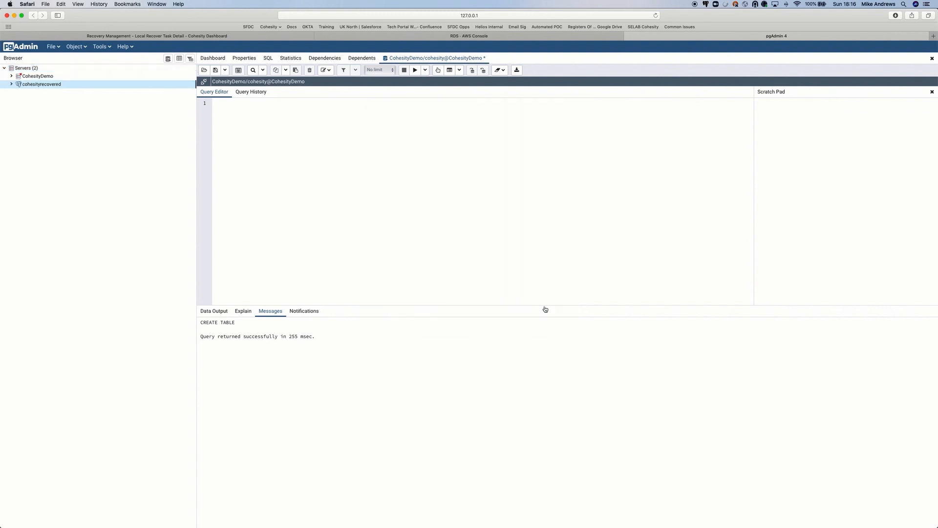
Step: Connect to the CohesityDemo database on the cohesityrecovered server and list the tables in its public schema
{"action": "left_click", "coordinate": [11, 84]}
{"action": "left_click", "coordinate": [18, 92]}
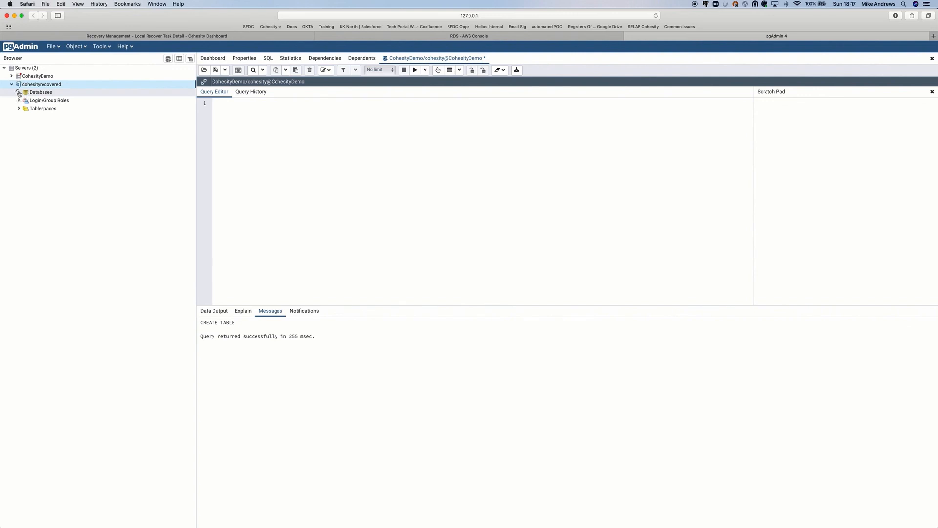
{"action": "left_click", "coordinate": [42, 102]}
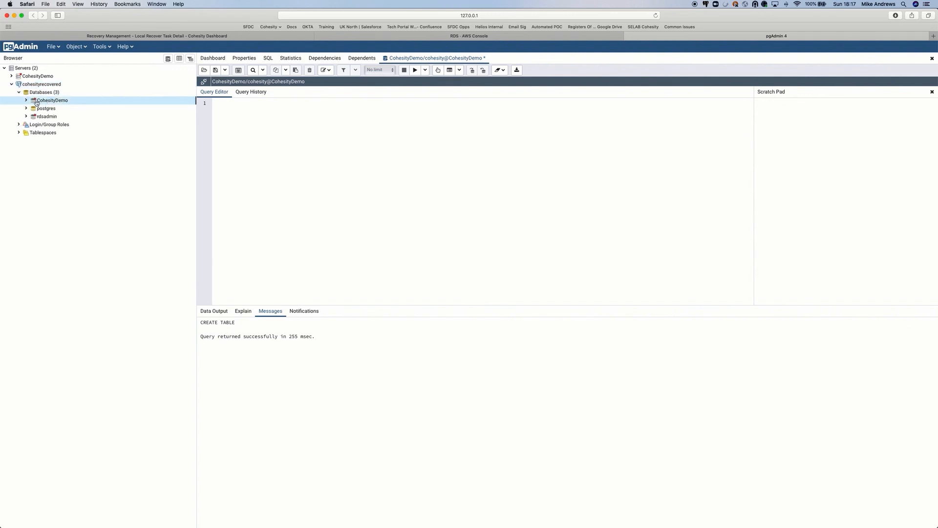
{"action": "left_click", "coordinate": [25, 100]}
{"action": "left_click", "coordinate": [26, 100]}
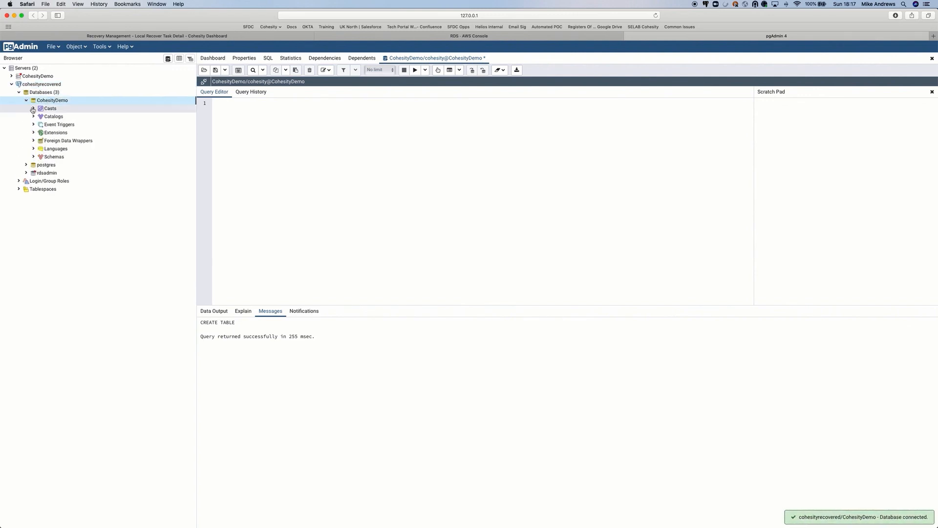
{"action": "left_click", "coordinate": [34, 157]}
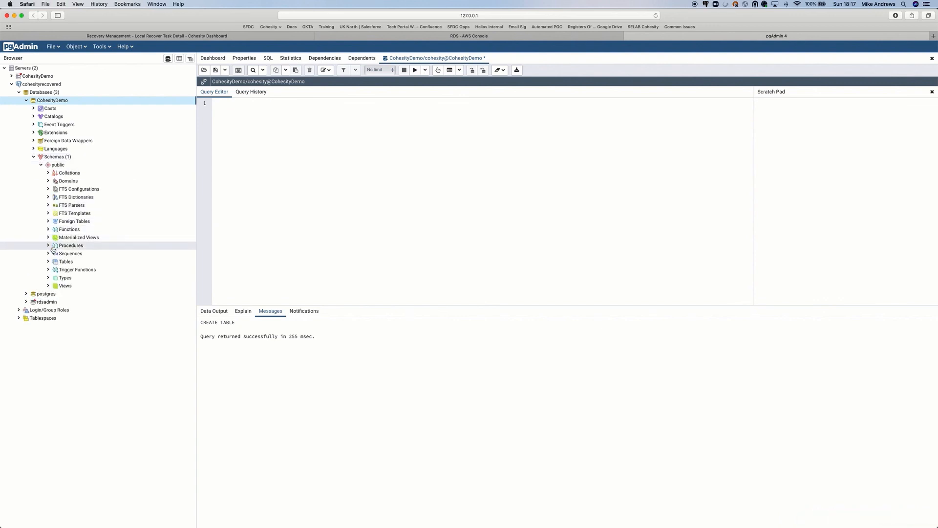
{"action": "left_click", "coordinate": [50, 261]}
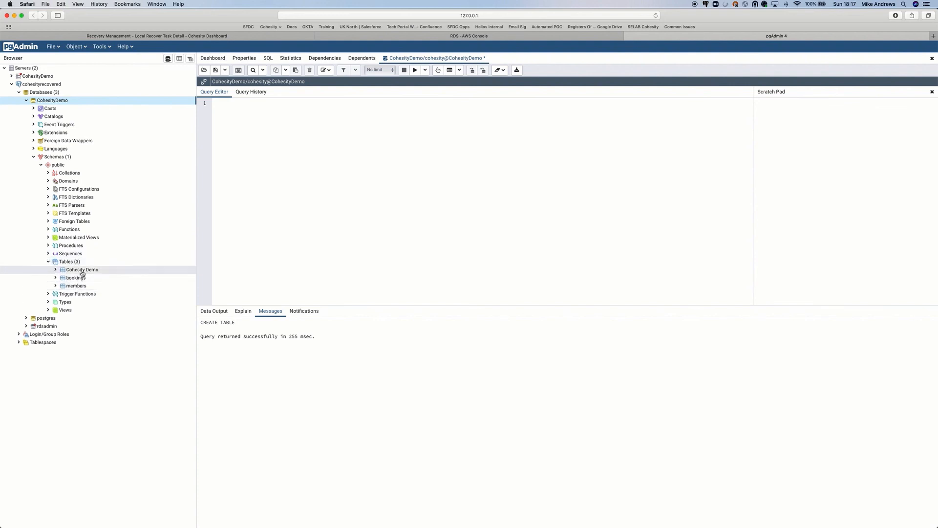